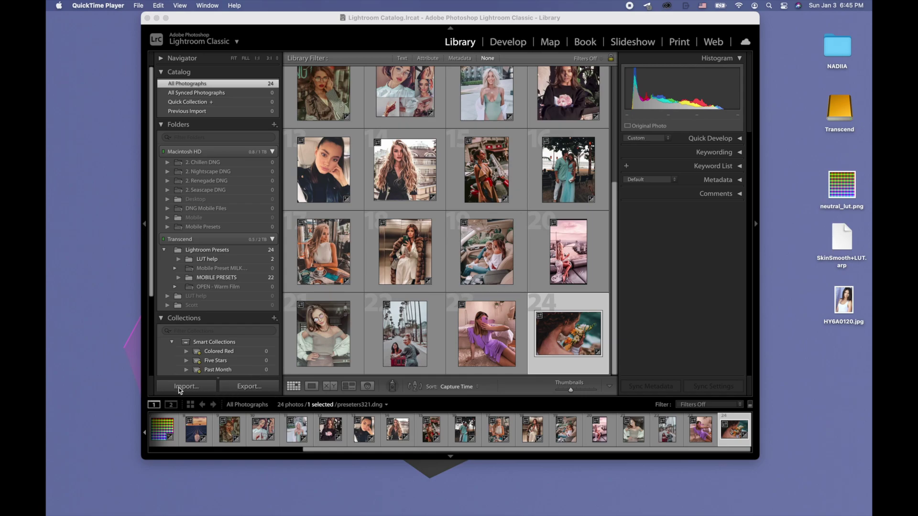
# Step: Import natural pop.dng from the Mobile folder of free-natural-pop-preset into the catalog and display all photographs
pyautogui.click(187, 388)
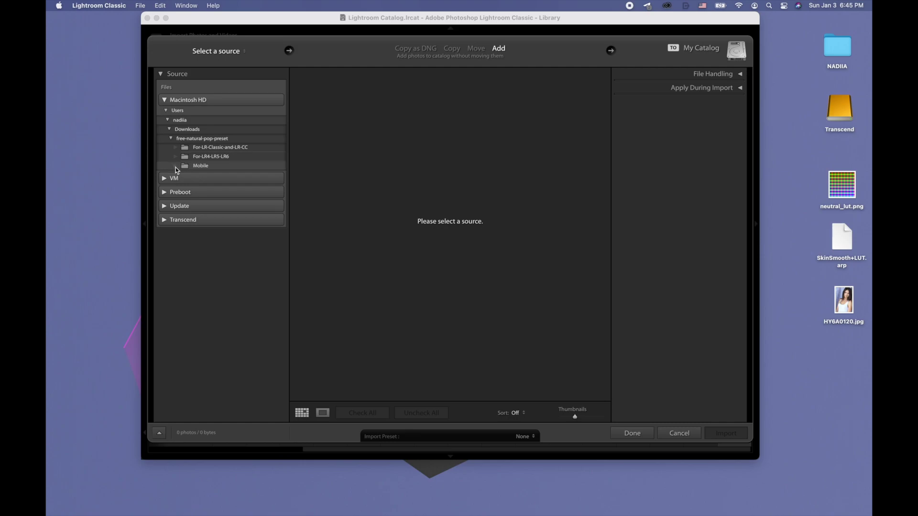
pyautogui.click(188, 165)
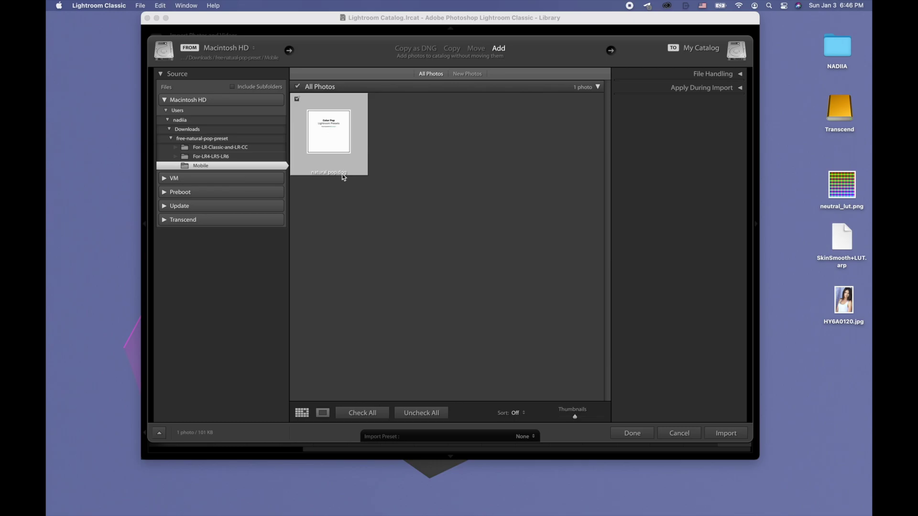
pyautogui.click(725, 433)
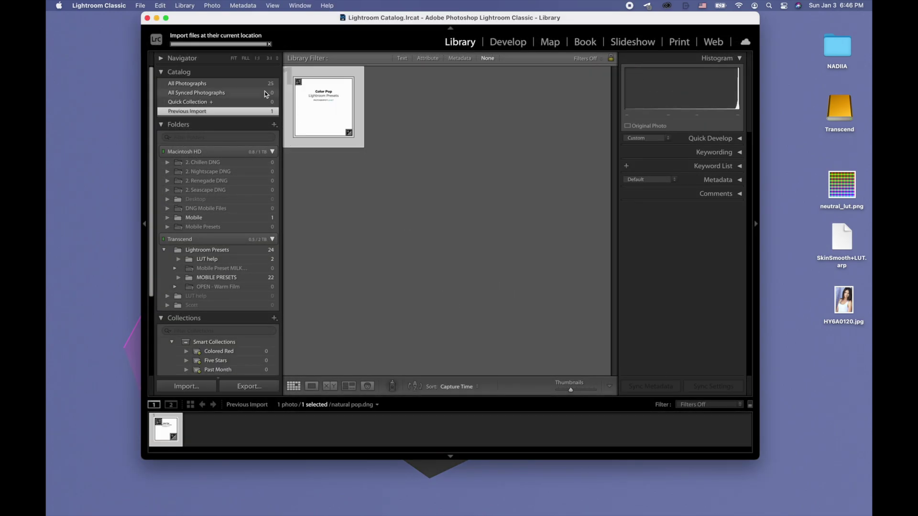
pyautogui.click(199, 85)
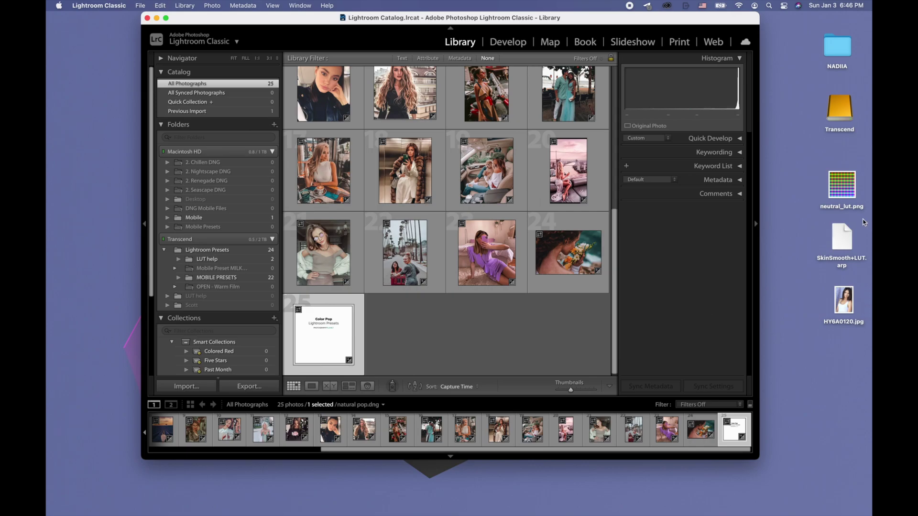
# Step: Switch to Telegram and view the neutral_lut.png and SkinSmooth+LUT.arp posts in the SPARK AR USA CHANNEL
pyautogui.moveTo(47, 341)
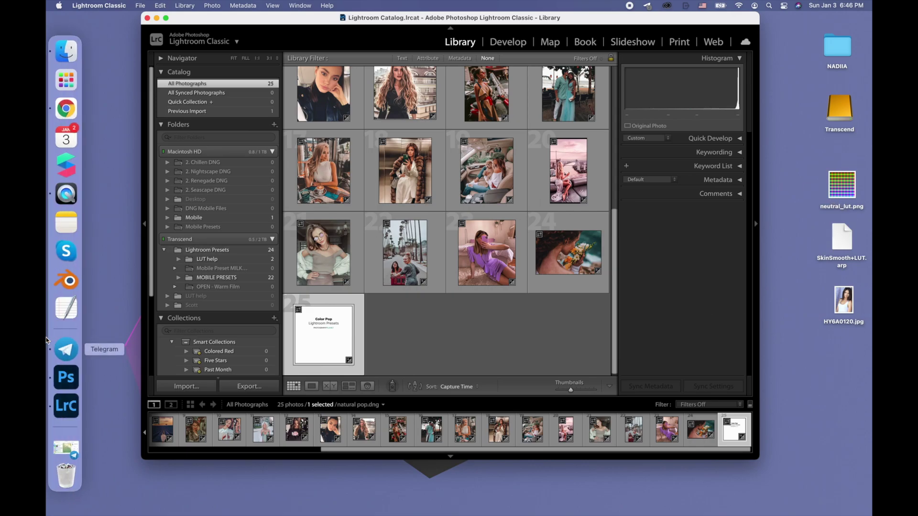
pyautogui.click(66, 450)
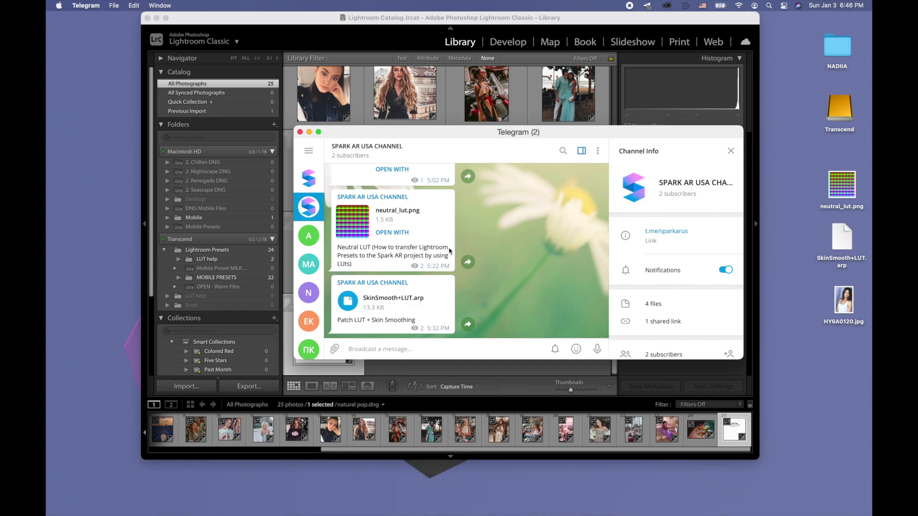
pyautogui.click(310, 133)
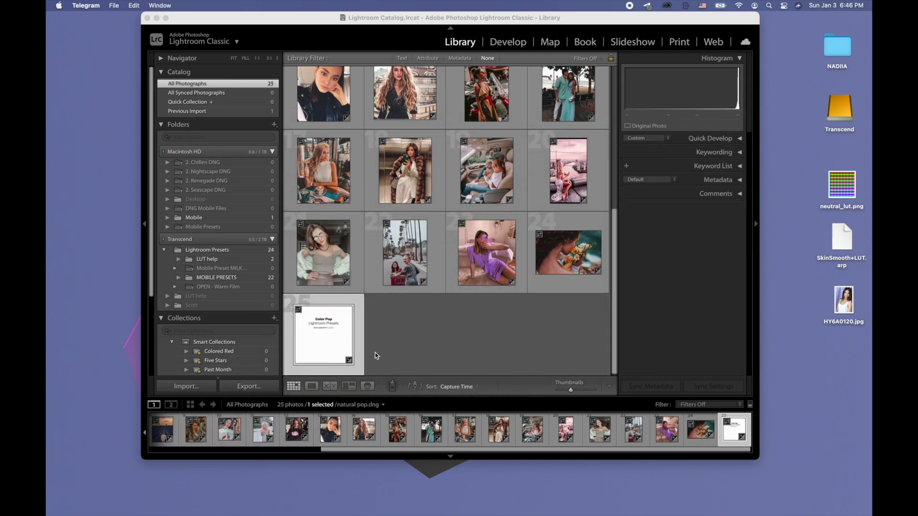
# Step: Copy the develop settings of the imported Color Pop preset image, keeping the preselected options
pyautogui.click(319, 340)
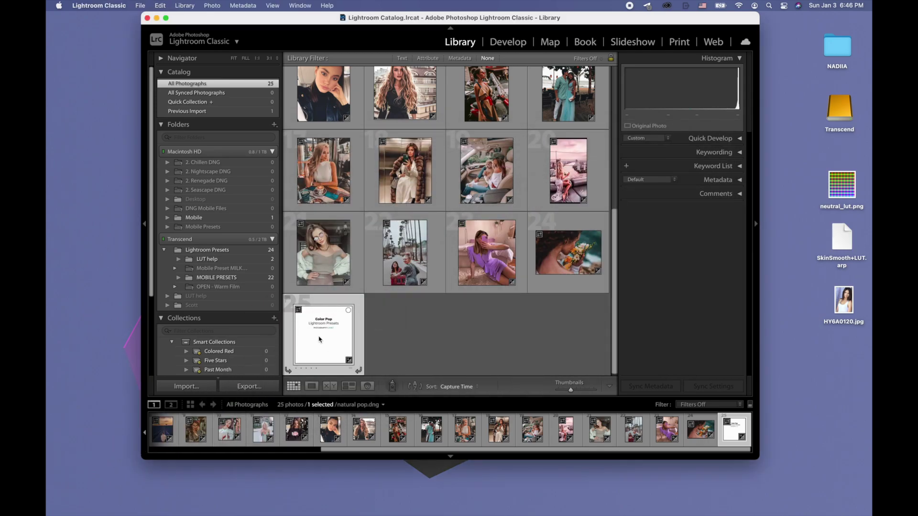
pyautogui.rightClick(320, 338)
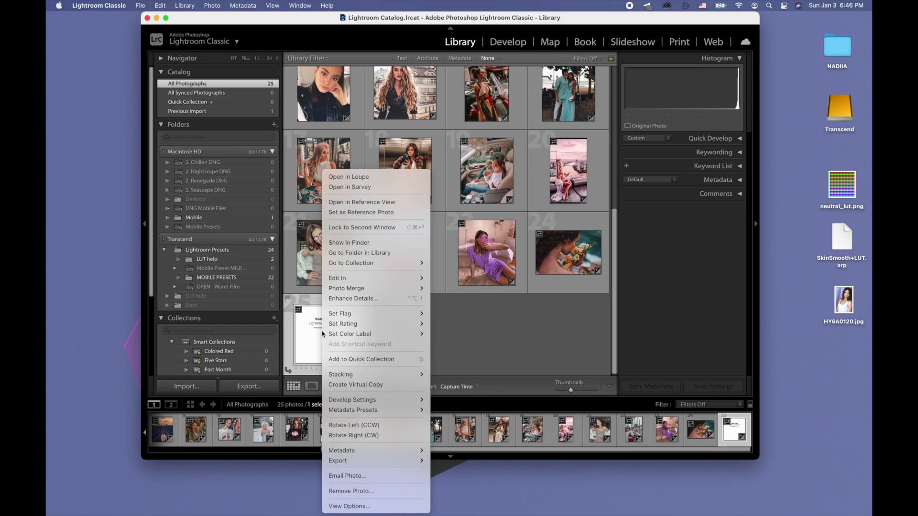
pyautogui.moveTo(364, 400)
pyautogui.click(460, 412)
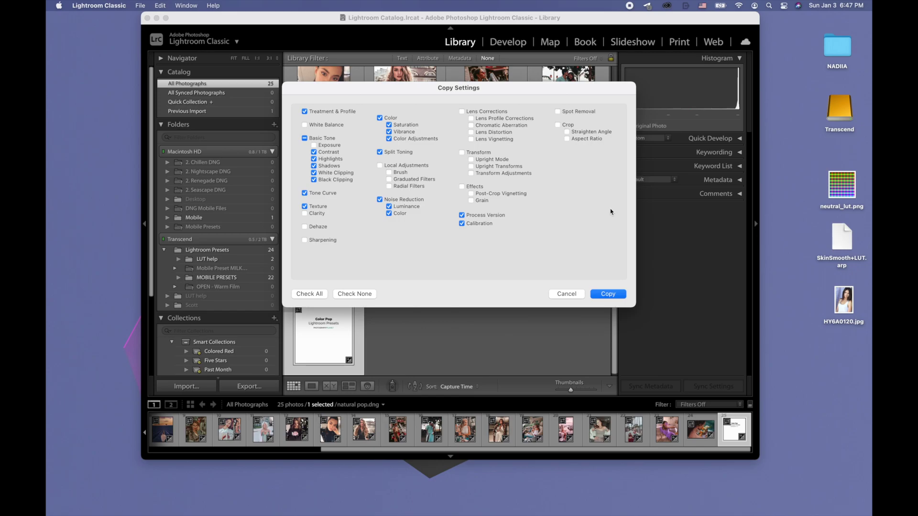
pyautogui.click(608, 294)
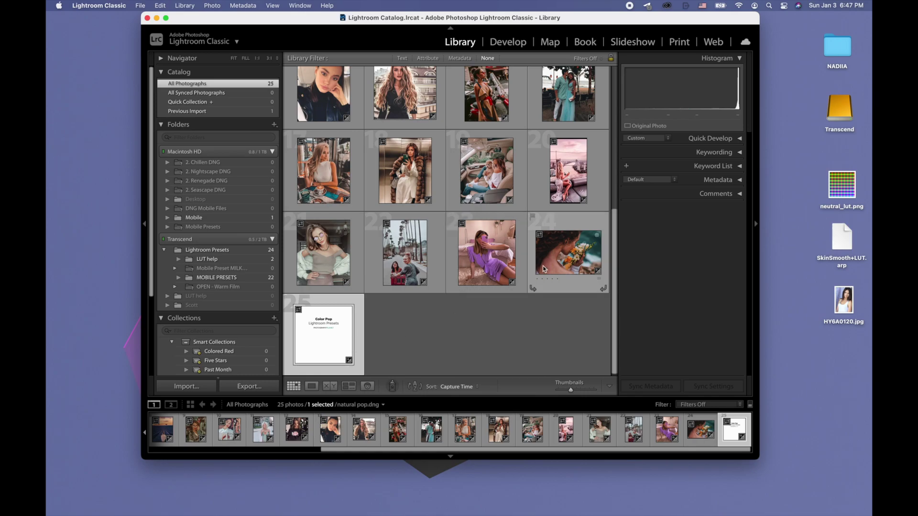
# Step: Paste the copied develop settings onto the neutral LUT image nl.png in the library grid
pyautogui.scroll(8, 547, 264)
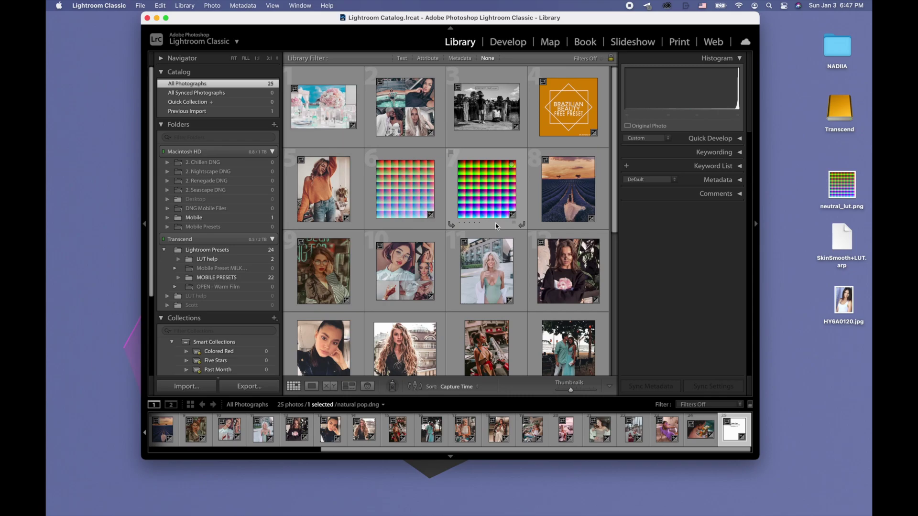
pyautogui.click(498, 190)
pyautogui.rightClick(498, 191)
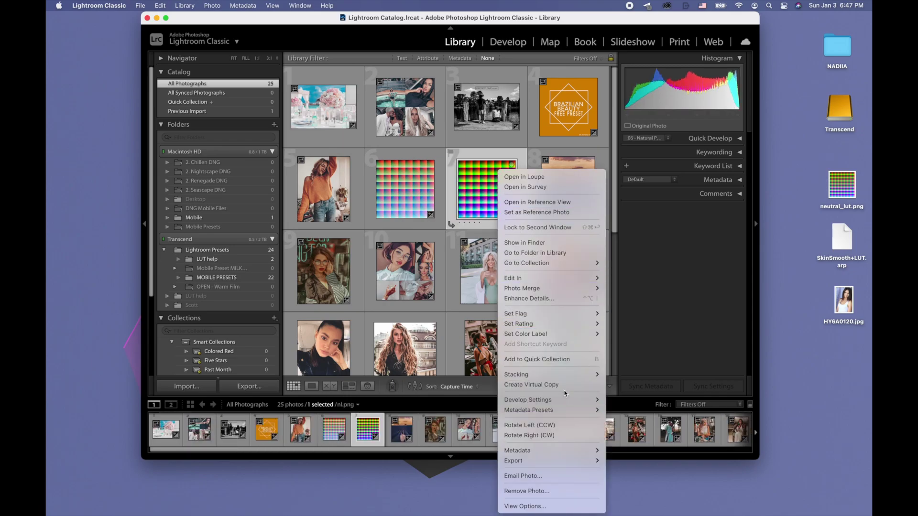
pyautogui.moveTo(549, 400)
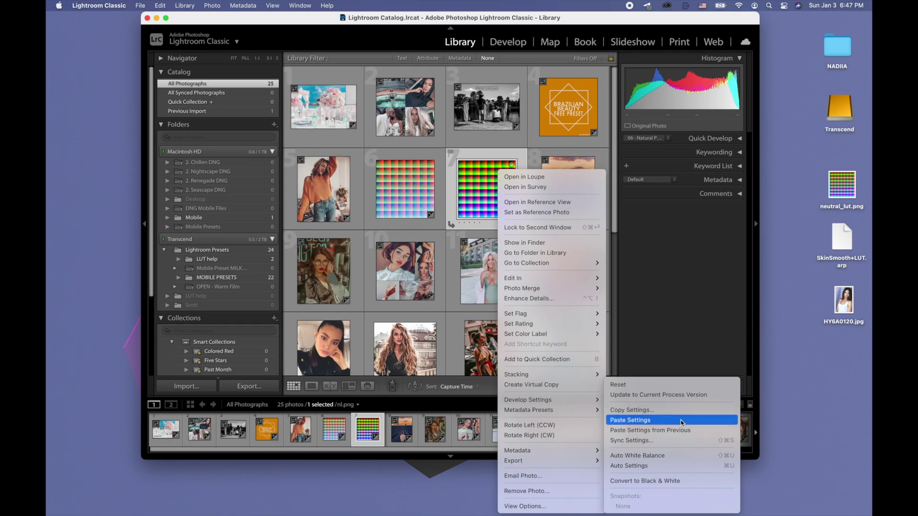
pyautogui.click(681, 421)
# Step: Export nl.png as an sRGB PNG with 8 bits/component to the Untitled Export subfolder on the Desktop
pyautogui.rightClick(482, 192)
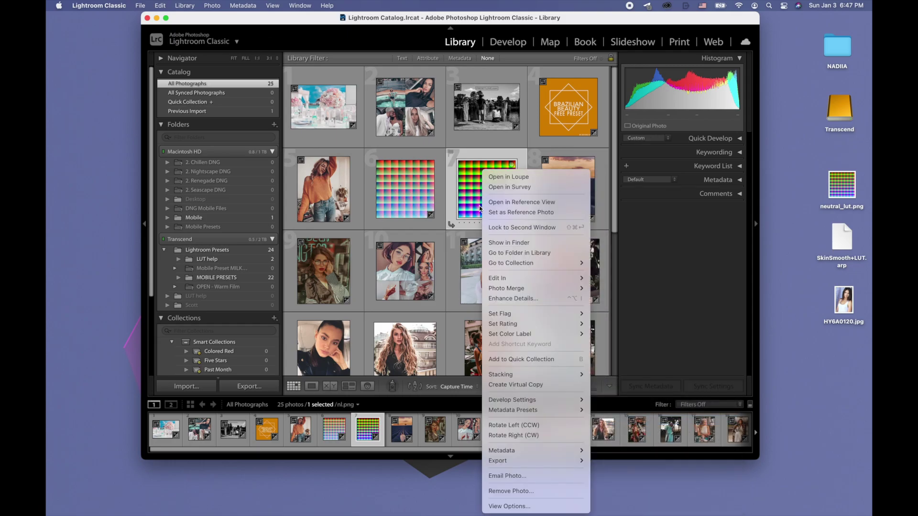
pyautogui.moveTo(560, 461)
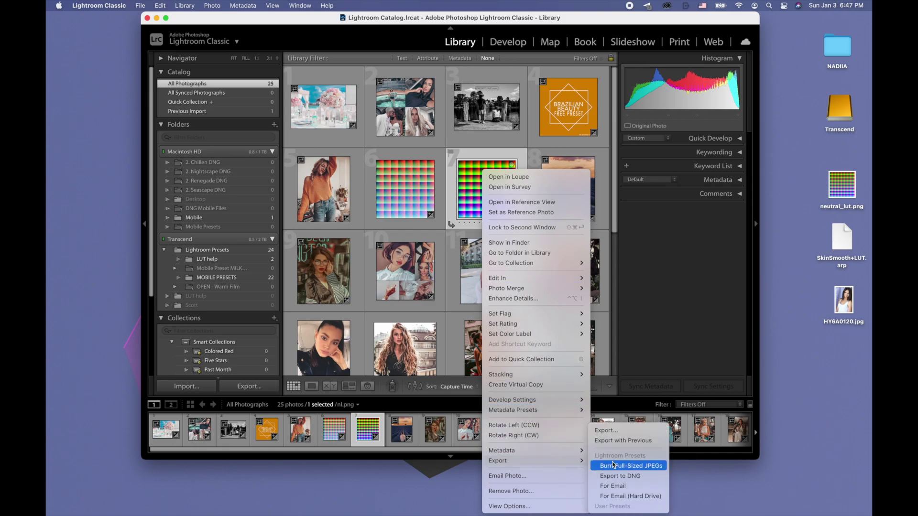
pyautogui.click(639, 431)
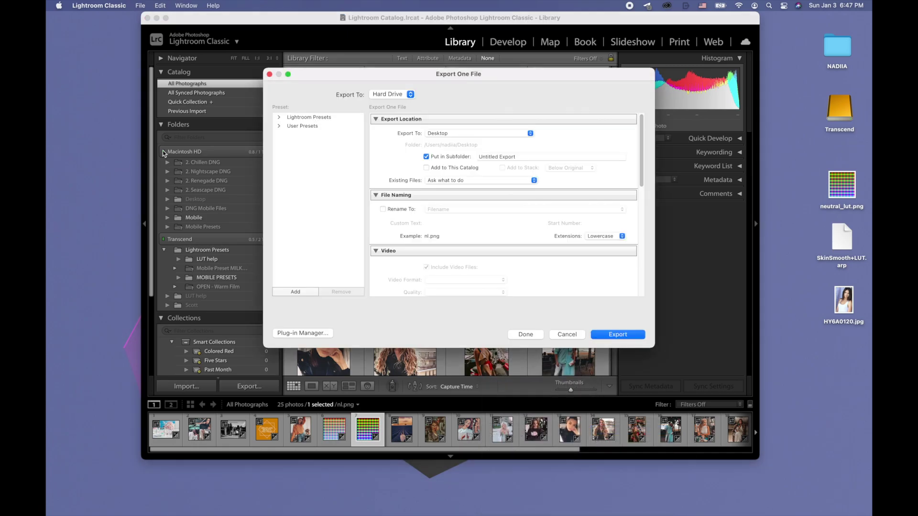
pyautogui.scroll(-6, 512, 226)
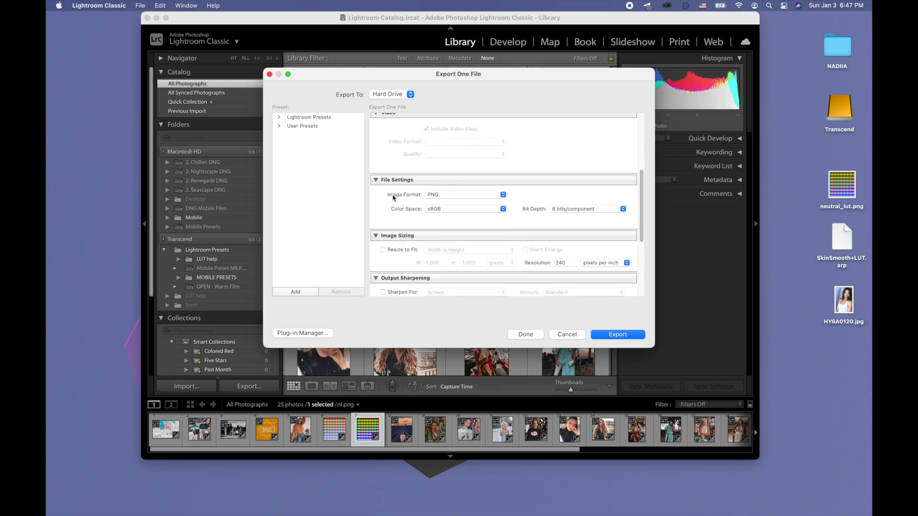
pyautogui.scroll(-3, 471, 203)
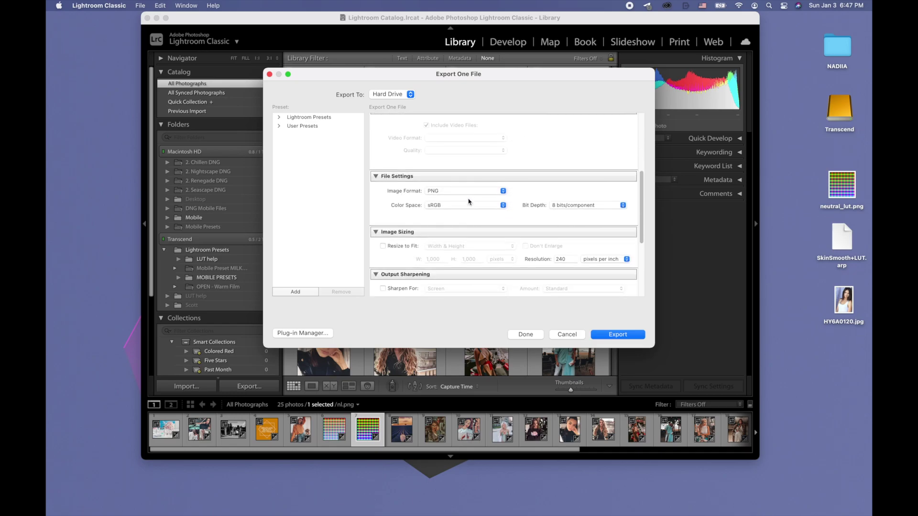
pyautogui.click(636, 336)
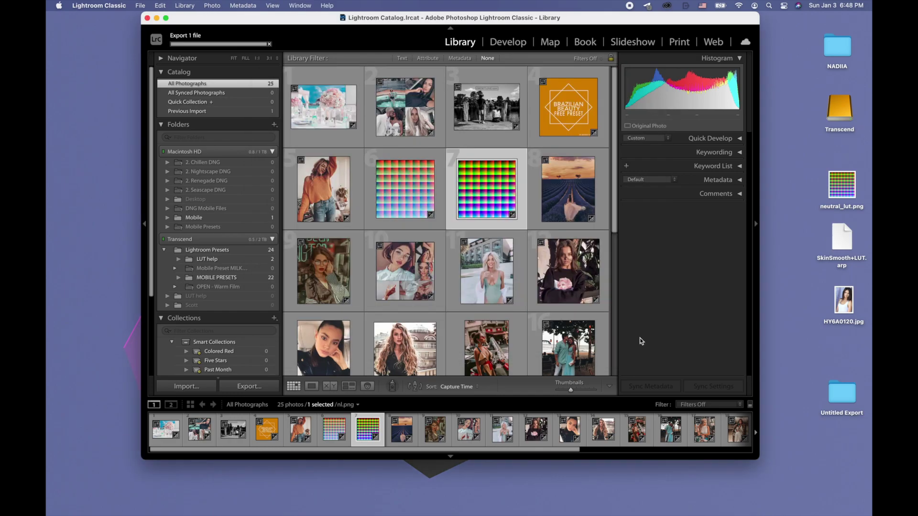
# Step: Open the Untitled Export folder on the desktop to check the exported nl.png, and put its window away
pyautogui.doubleClick(840, 398)
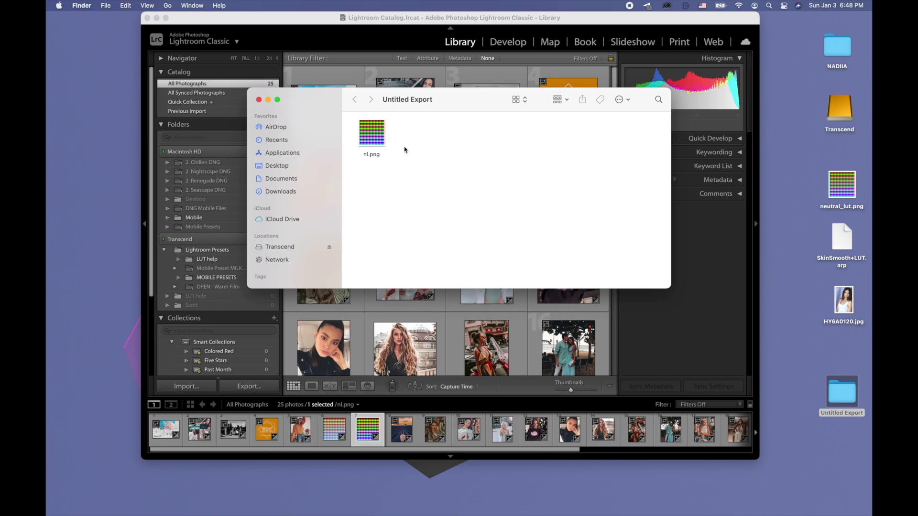
pyautogui.click(267, 100)
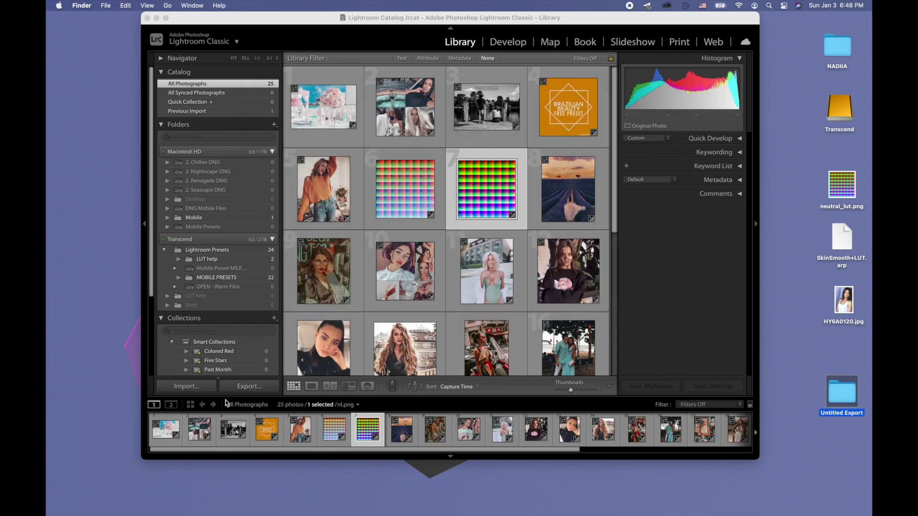
pyautogui.moveTo(46, 445)
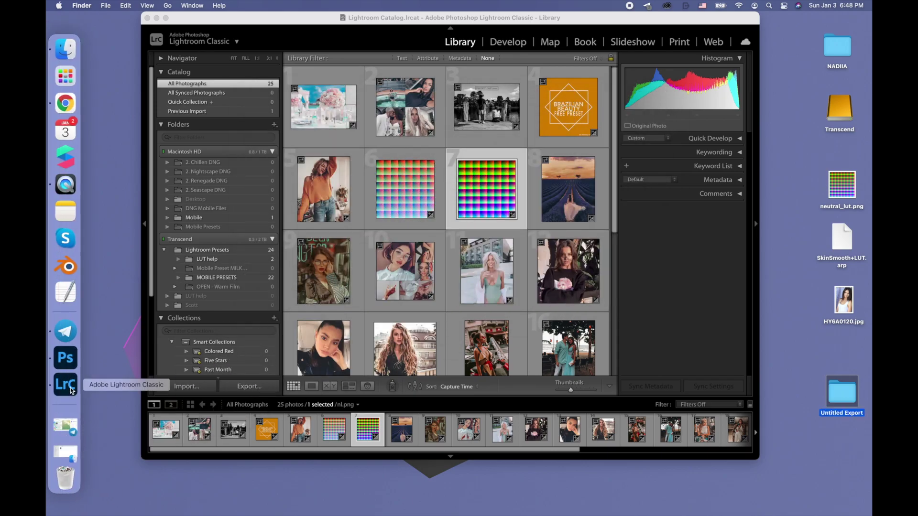
# Step: Switch nl.png to the Develop module and examine the User Presets folder inside the Lightroom develop presets location from Preferences
pyautogui.click(504, 44)
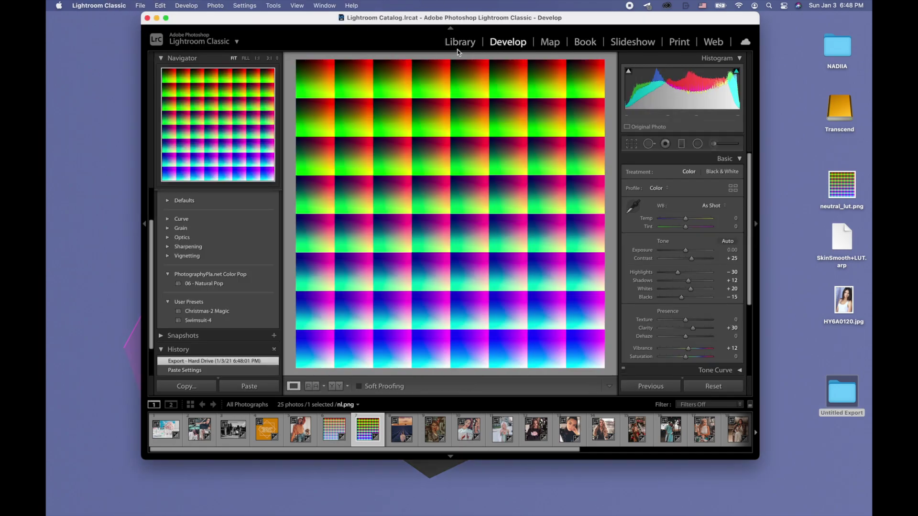
pyautogui.click(102, 7)
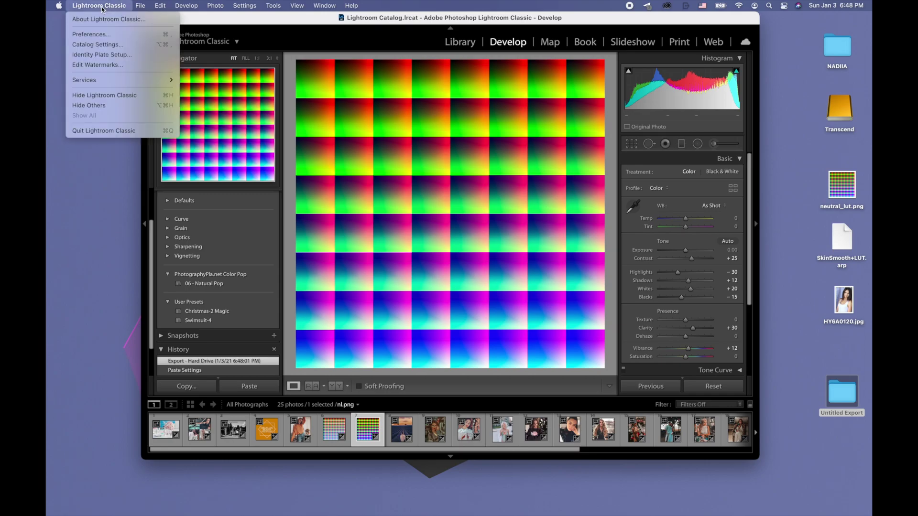
pyautogui.click(100, 35)
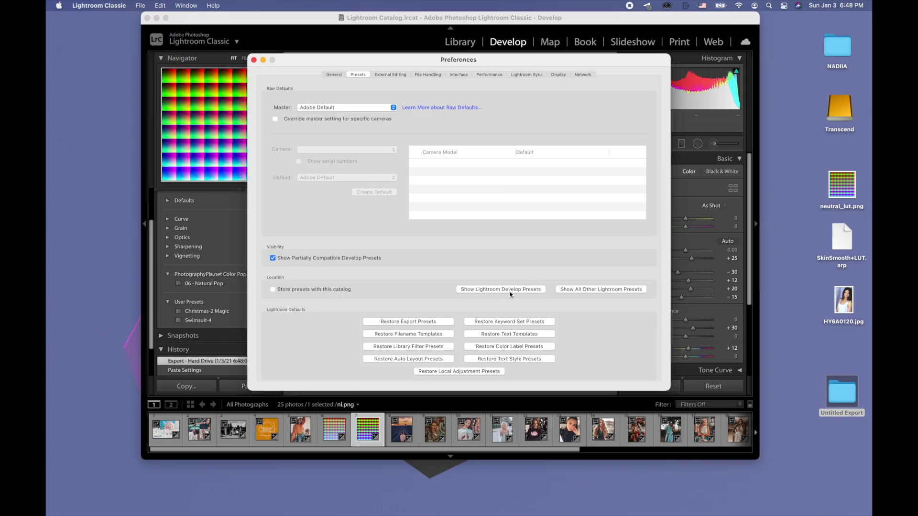
pyautogui.click(510, 291)
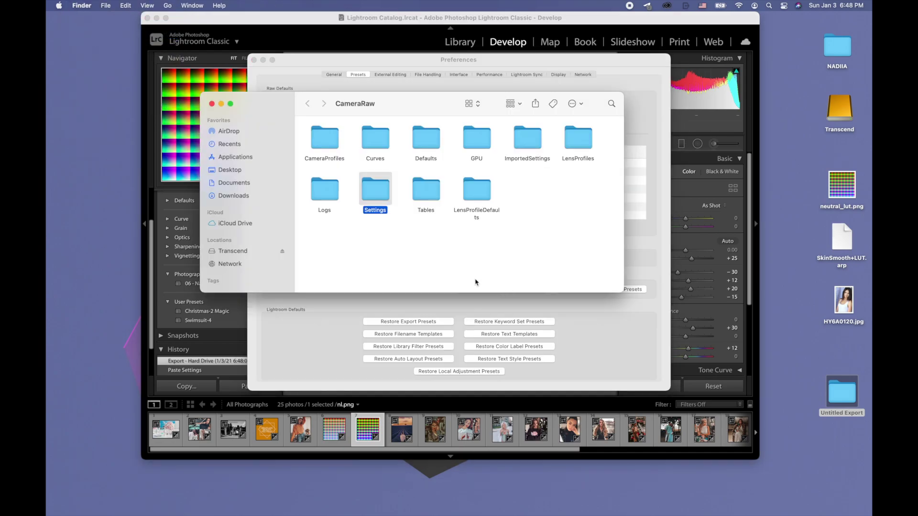
pyautogui.doubleClick(377, 185)
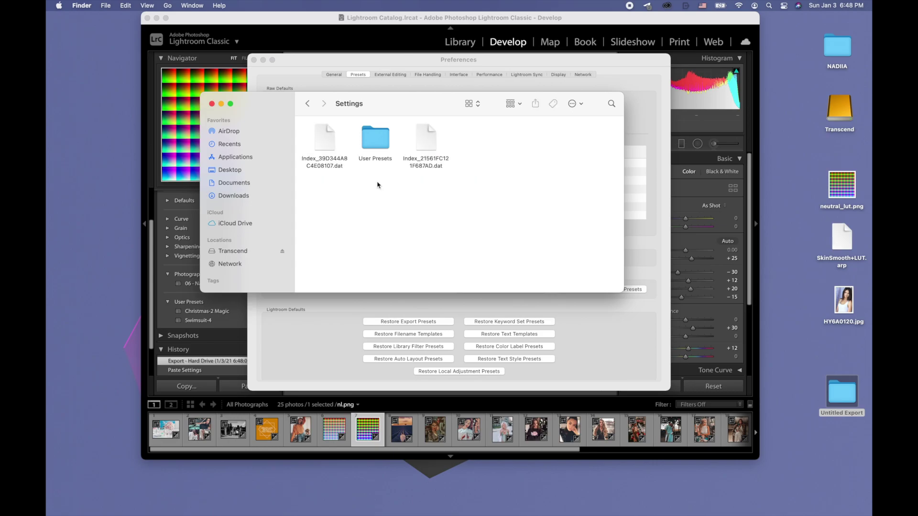
pyautogui.doubleClick(376, 138)
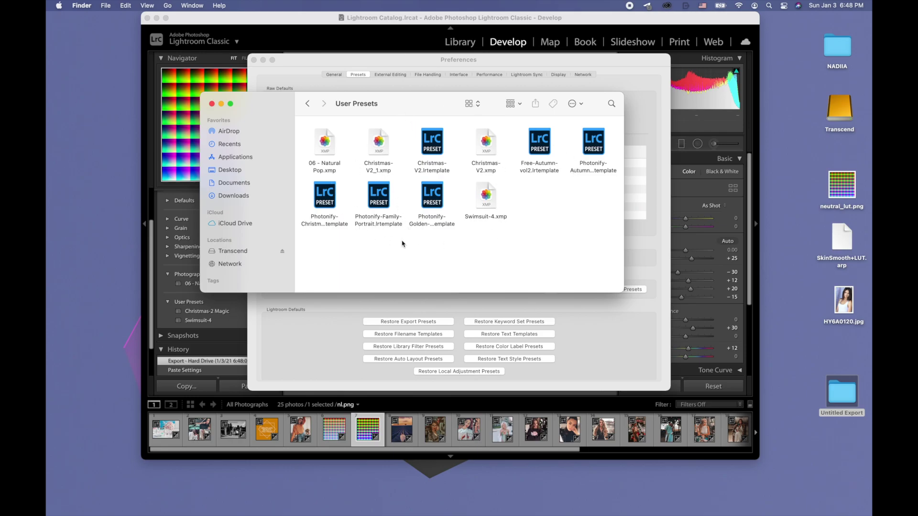
pyautogui.click(214, 103)
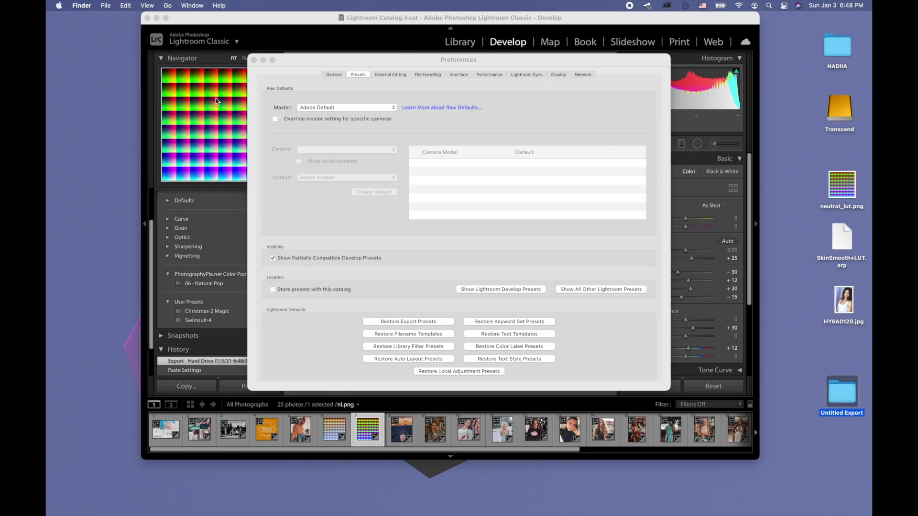
pyautogui.click(255, 60)
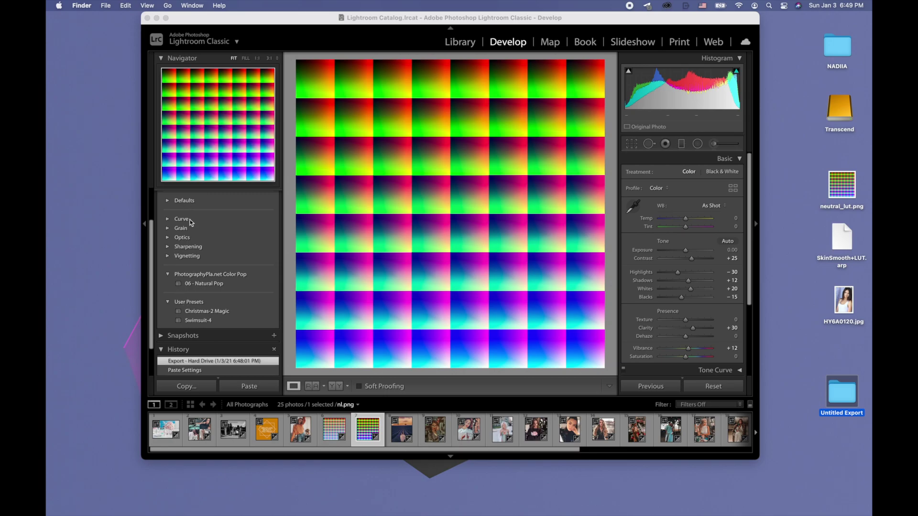
# Step: Apply the 06 - Natural Pop preset to the LUT image and replace it with the Christmas-2 Magic user preset
pyautogui.scroll(3, 192, 222)
pyautogui.scroll(1, 192, 227)
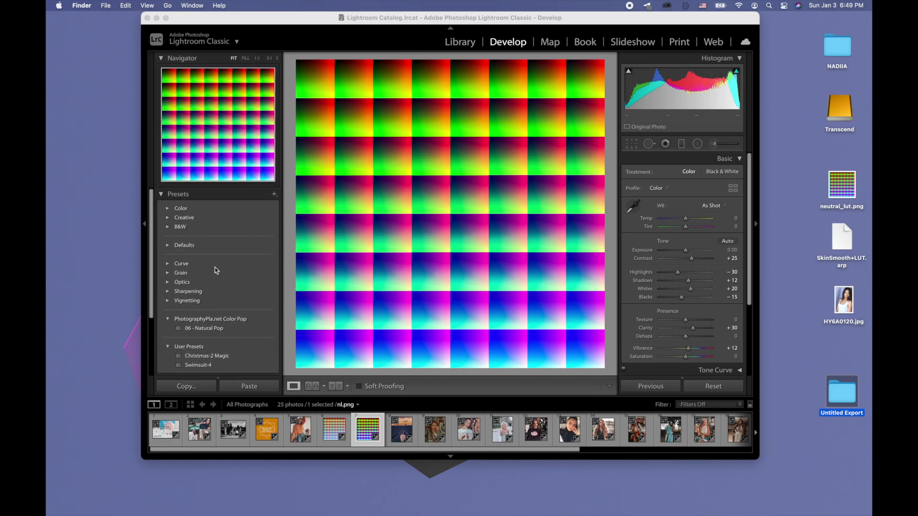
pyautogui.scroll(-3, 215, 269)
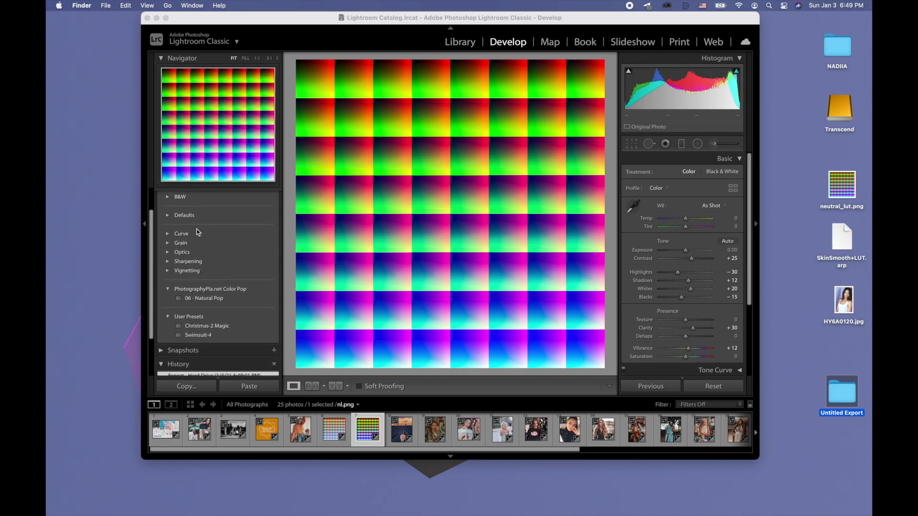
pyautogui.click(206, 299)
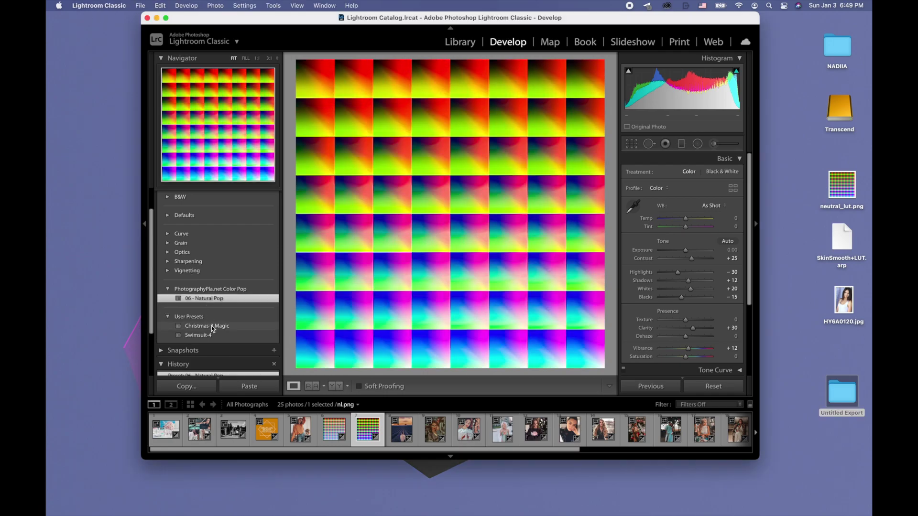
pyautogui.click(211, 326)
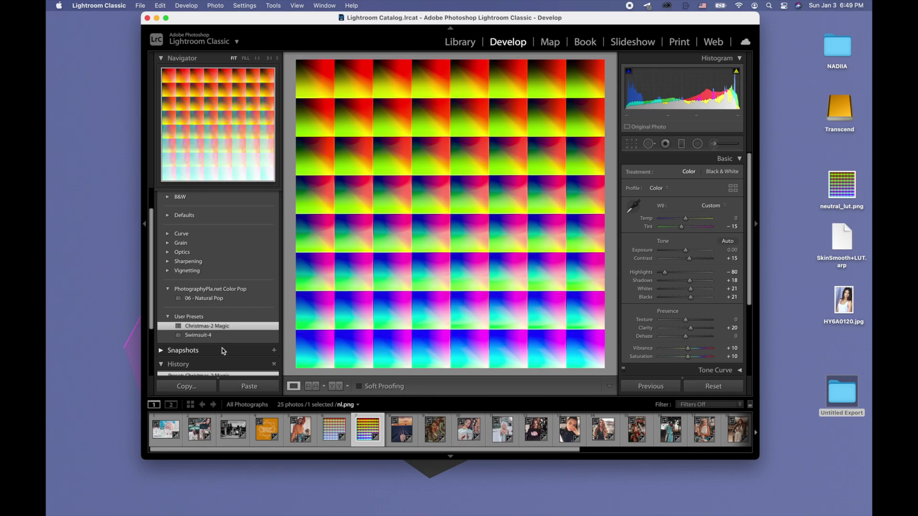
# Step: Apply the Swimsuit-4 user preset to the LUT image and export it to the Untitled Export subfolder on the Desktop, using unique names
pyautogui.click(209, 336)
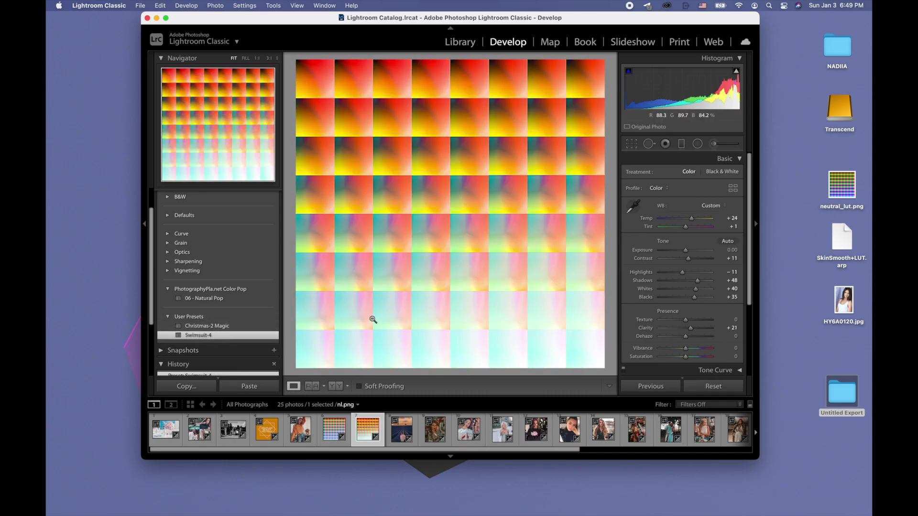
pyautogui.rightClick(402, 255)
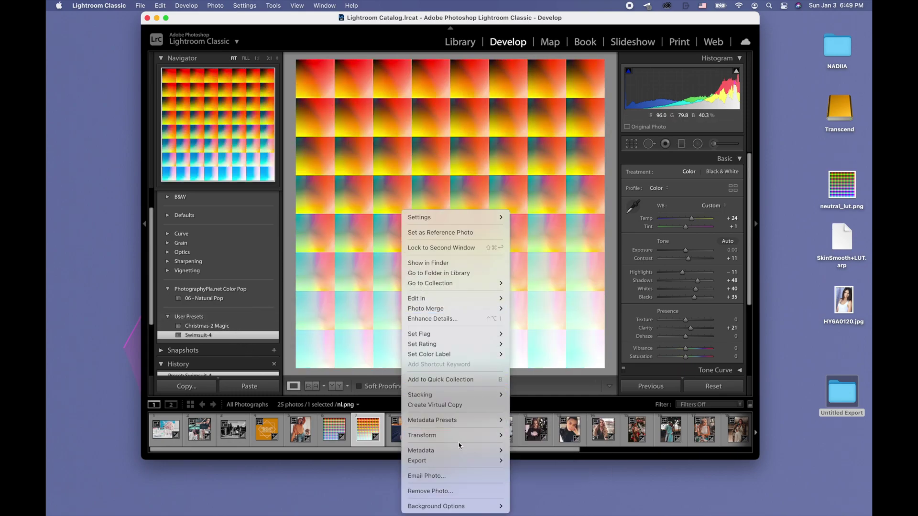
pyautogui.moveTo(452, 459)
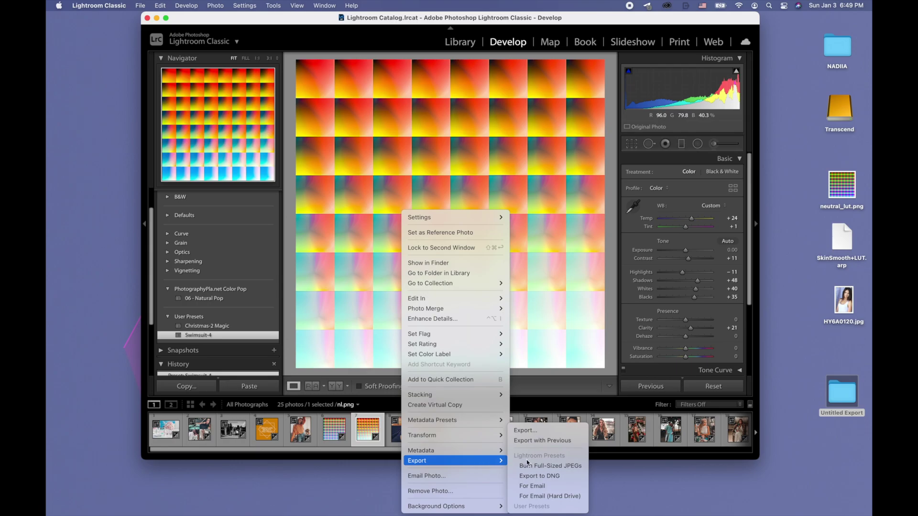
pyautogui.click(544, 432)
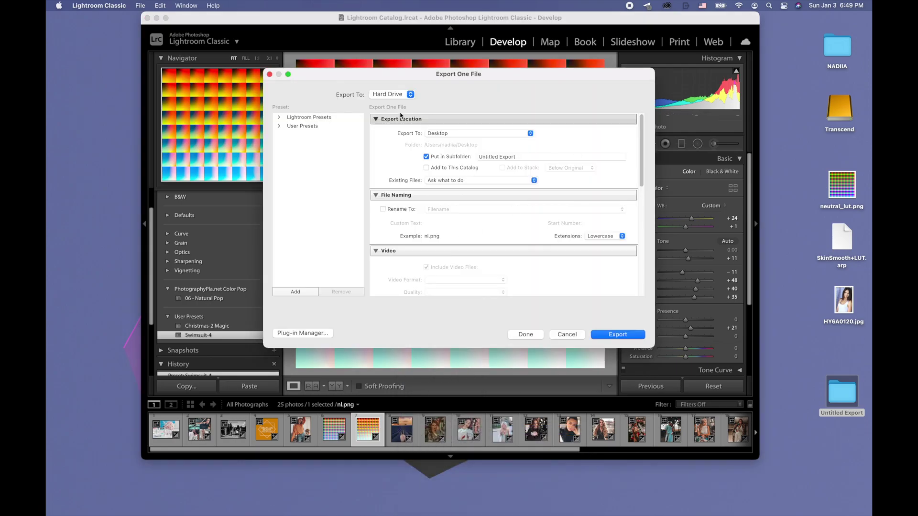
pyautogui.scroll(-3, 544, 262)
pyautogui.click(619, 334)
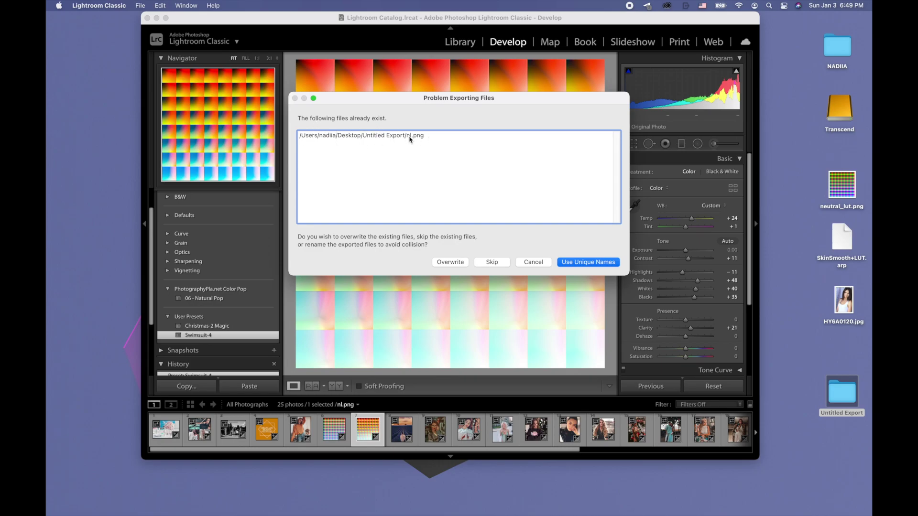
pyautogui.click(589, 262)
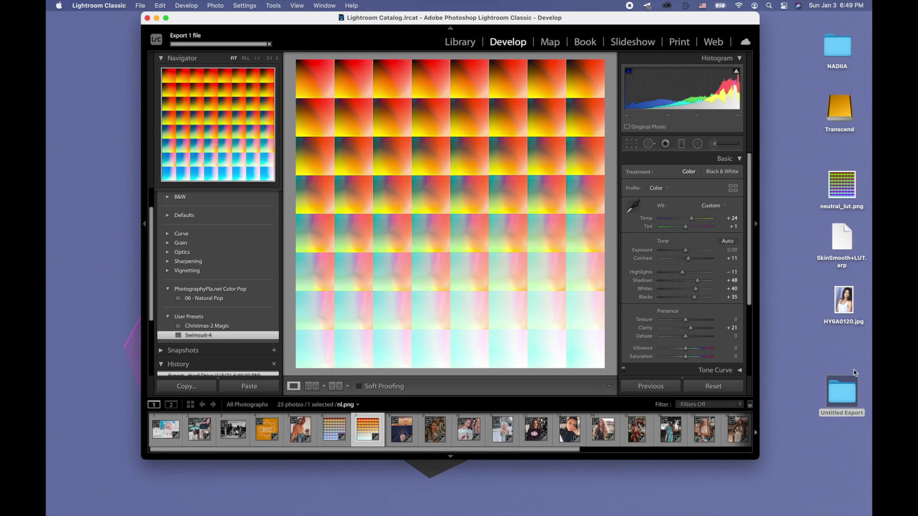
# Step: Check the exported LUT files in the desktop's Untitled Export folder, and put the folder and Lightroom windows away
pyautogui.doubleClick(842, 391)
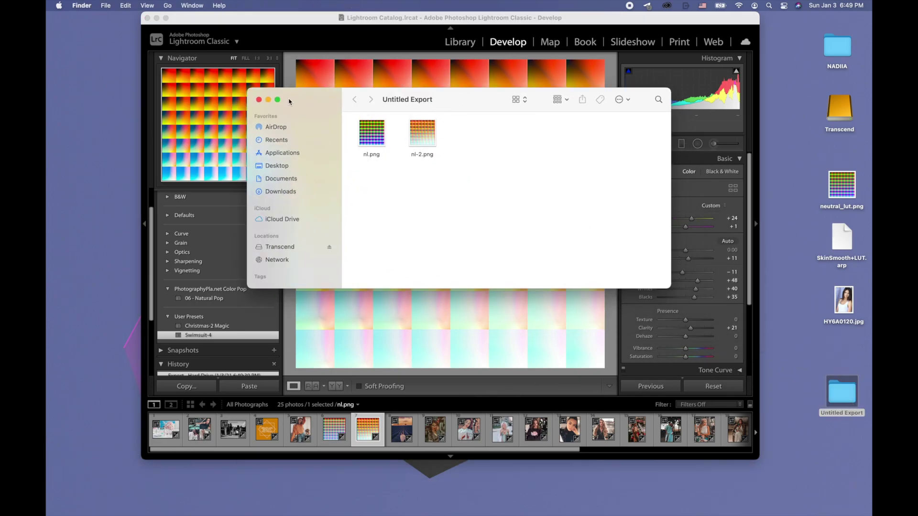
pyautogui.click(268, 100)
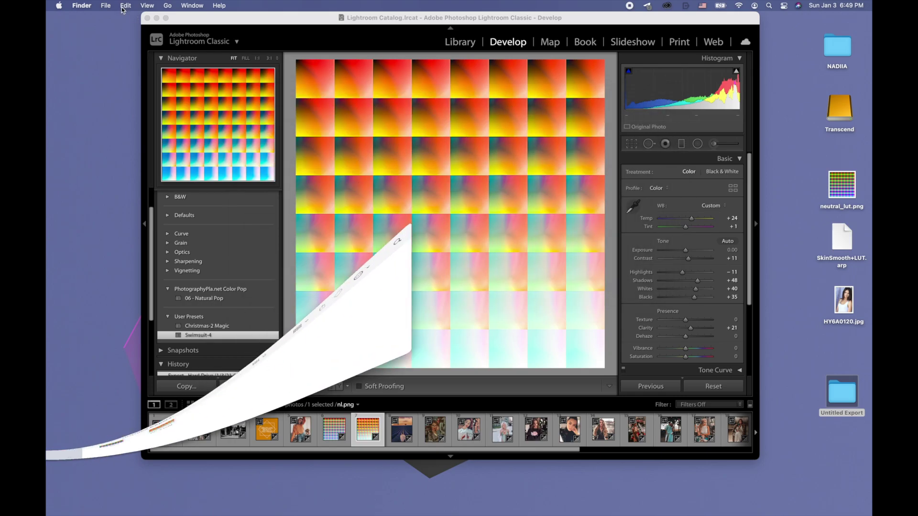
pyautogui.click(156, 18)
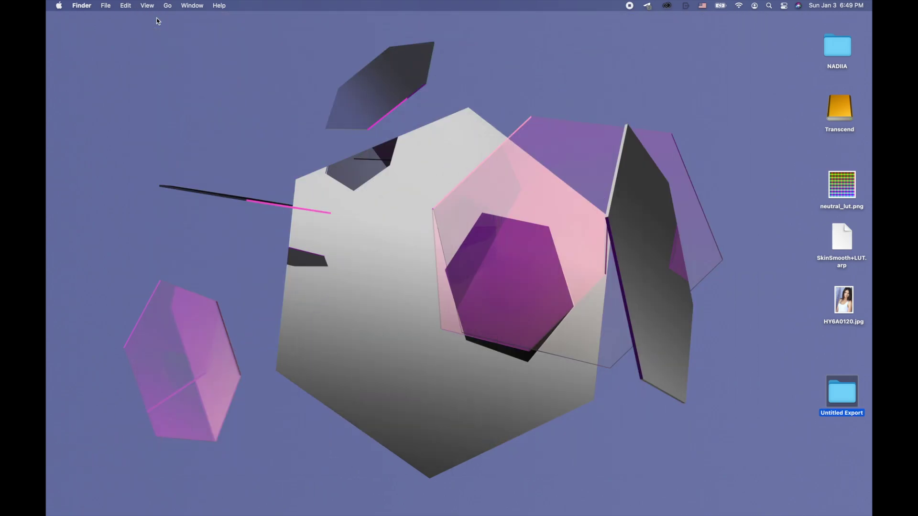
# Step: Switch to Photoshop, open the recent neutral_lut.png, and shift the window to uncover the desktop files
pyautogui.moveTo(61, 281)
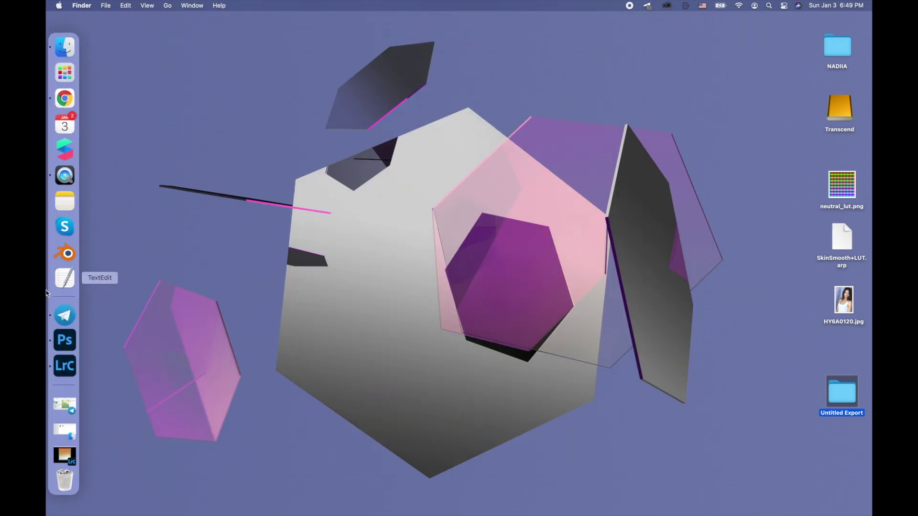
pyautogui.click(65, 341)
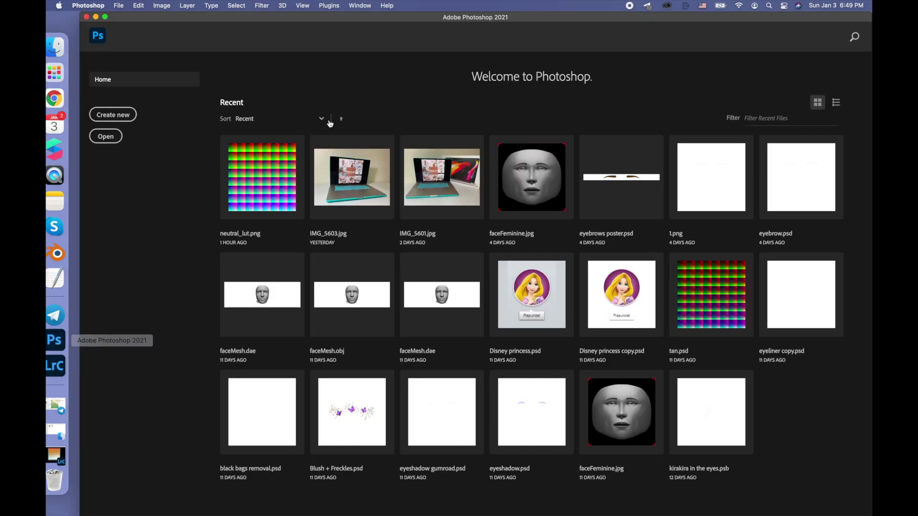
pyautogui.click(266, 185)
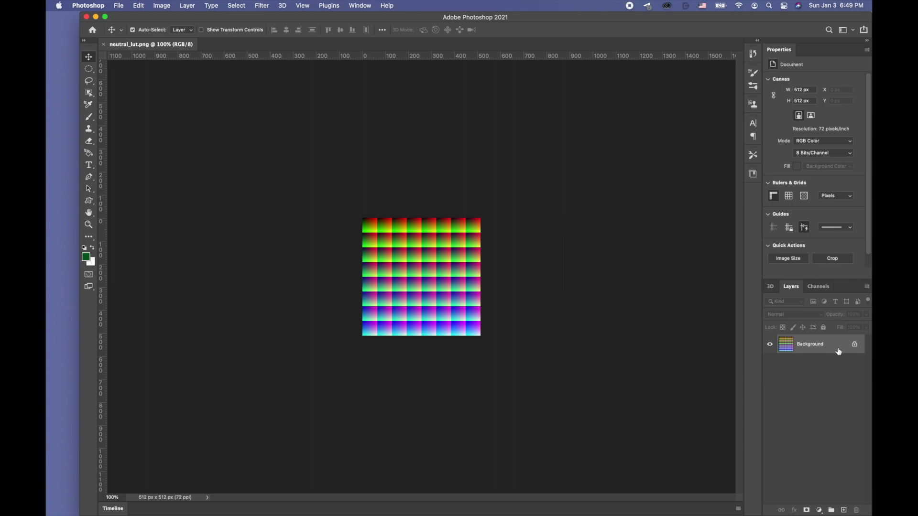
pyautogui.moveTo(459, 16); pyautogui.dragTo(368, 30)
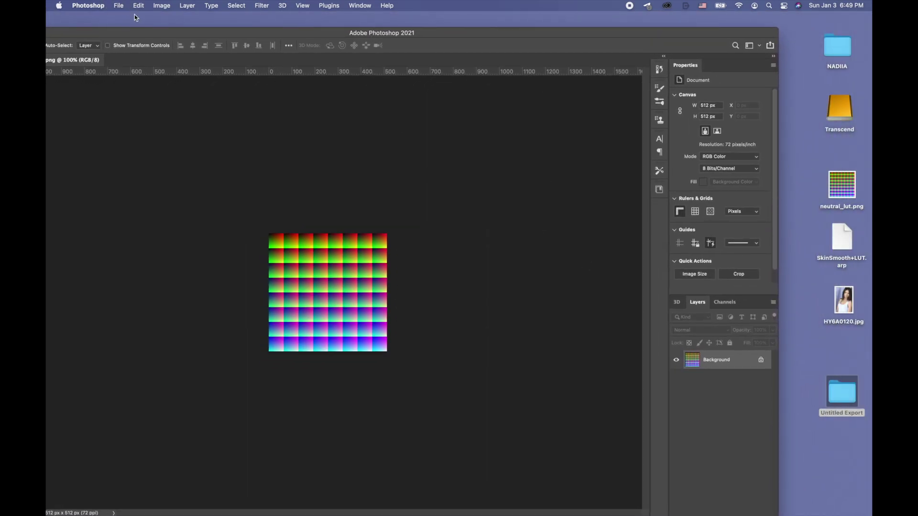
pyautogui.moveTo(141, 35); pyautogui.dragTo(167, 28)
# Step: Create a new layer above the LUT background and place HY6A0120.jpg from the desktop on it
pyautogui.click(187, 5)
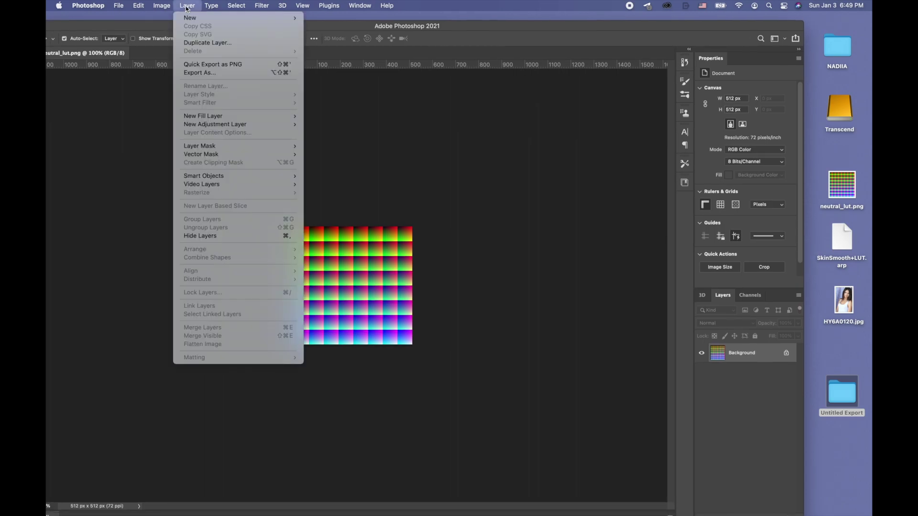
pyautogui.moveTo(206, 21)
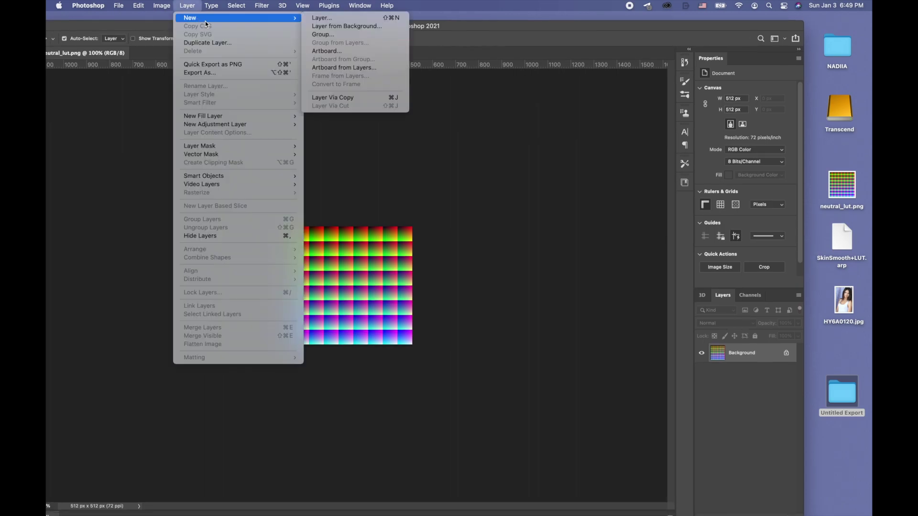
pyautogui.click(322, 18)
pyautogui.click(558, 239)
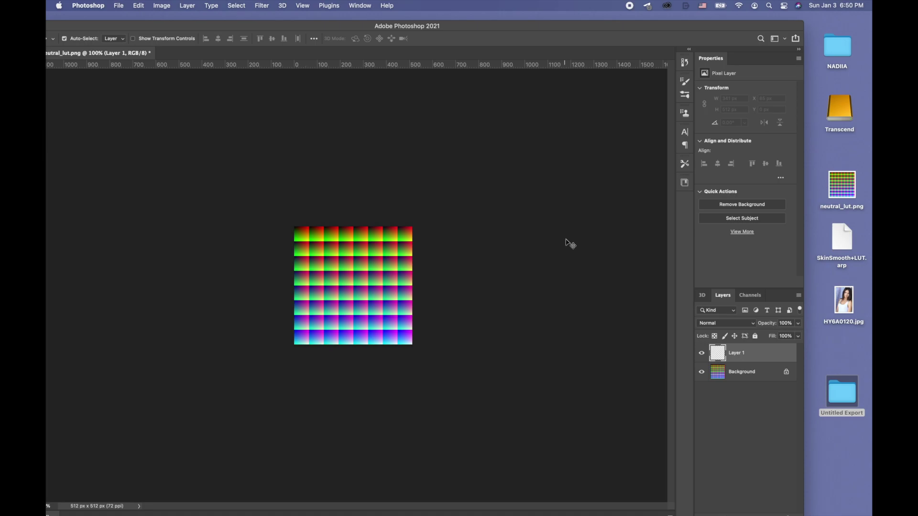
pyautogui.moveTo(850, 310); pyautogui.dragTo(356, 307)
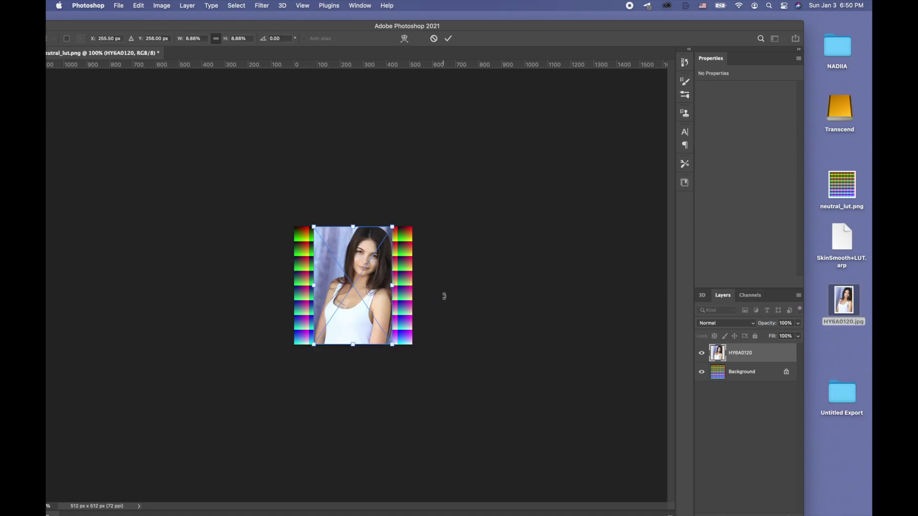
pyautogui.press('Return')
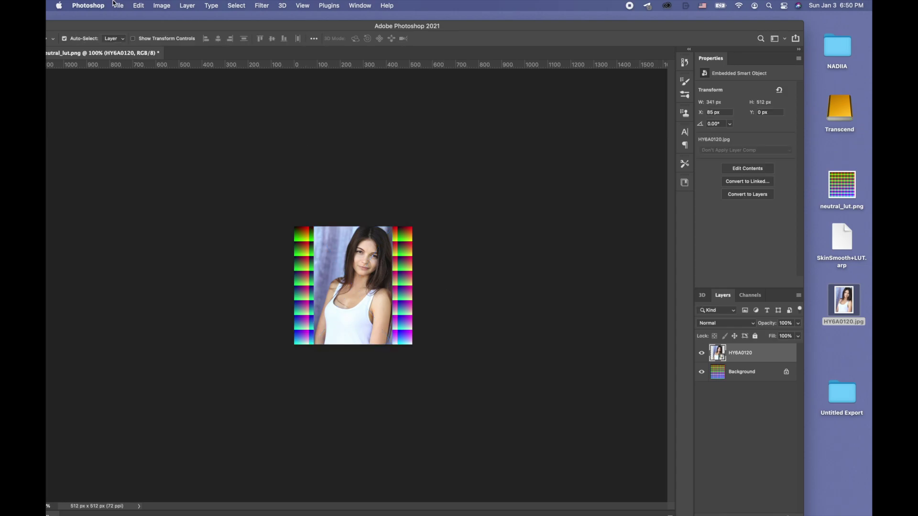
# Step: Add a Color Balance adjustment layer above the placed photo, keeping the default name and Normal mode
pyautogui.moveTo(160, 31); pyautogui.dragTo(240, 30)
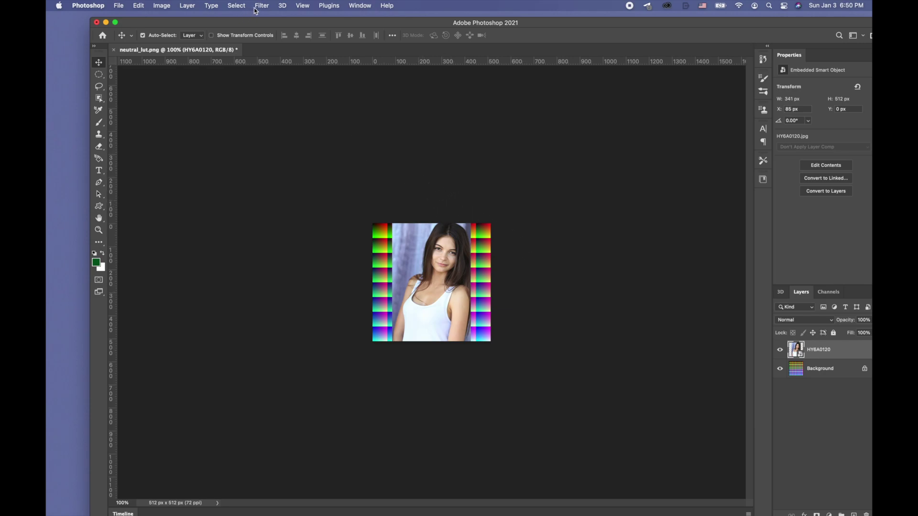
pyautogui.click(186, 7)
pyautogui.moveTo(196, 121)
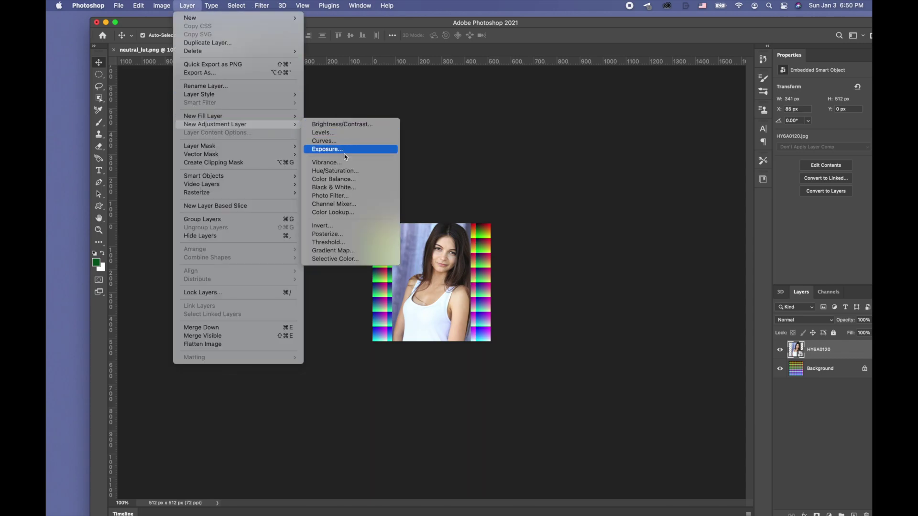
pyautogui.click(357, 182)
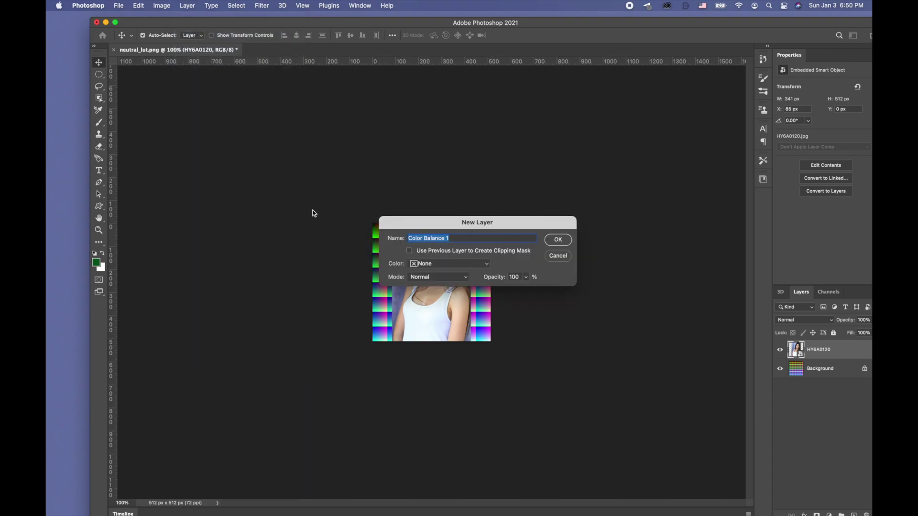
pyautogui.click(558, 240)
# Step: Set the Color Balance midtones Cyan-Red value to +41 and compare the photo with the adjustment off and on
pyautogui.moveTo(726, 22); pyautogui.dragTo(648, 3)
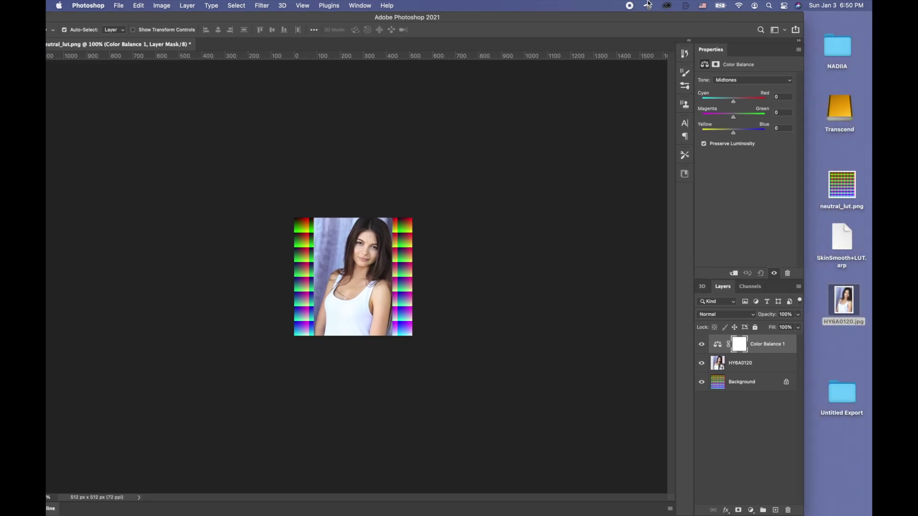
pyautogui.moveTo(736, 102); pyautogui.dragTo(748, 108)
pyautogui.click(702, 346)
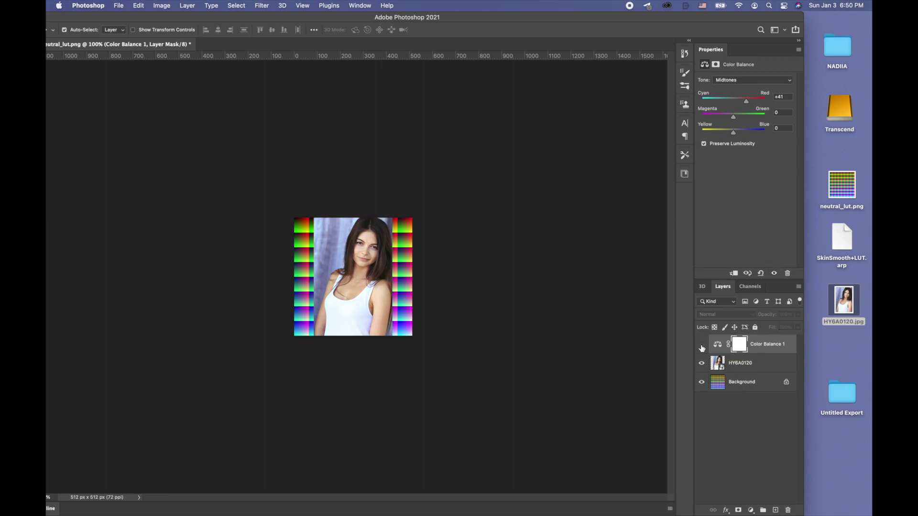
pyautogui.click(702, 345)
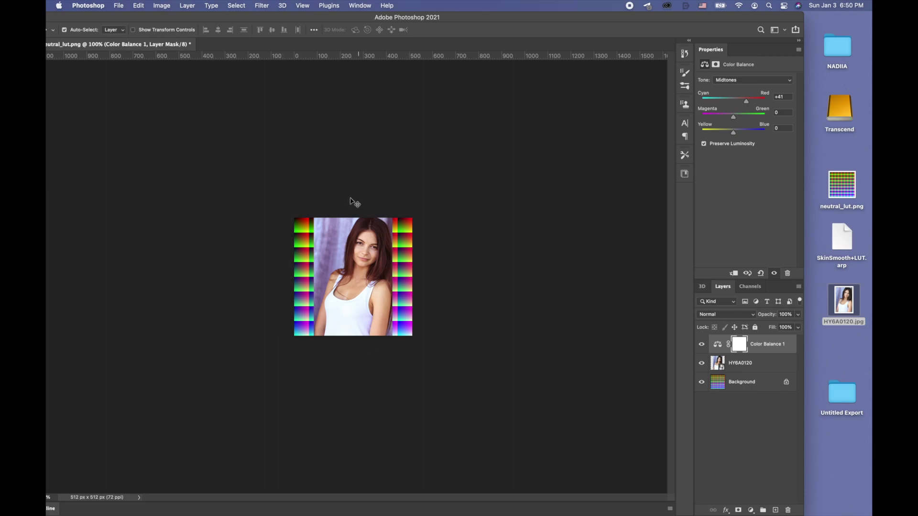
# Step: Hide the HY6A0120 photo layer to examine the adjusted LUT, and show the photo again
pyautogui.click(703, 364)
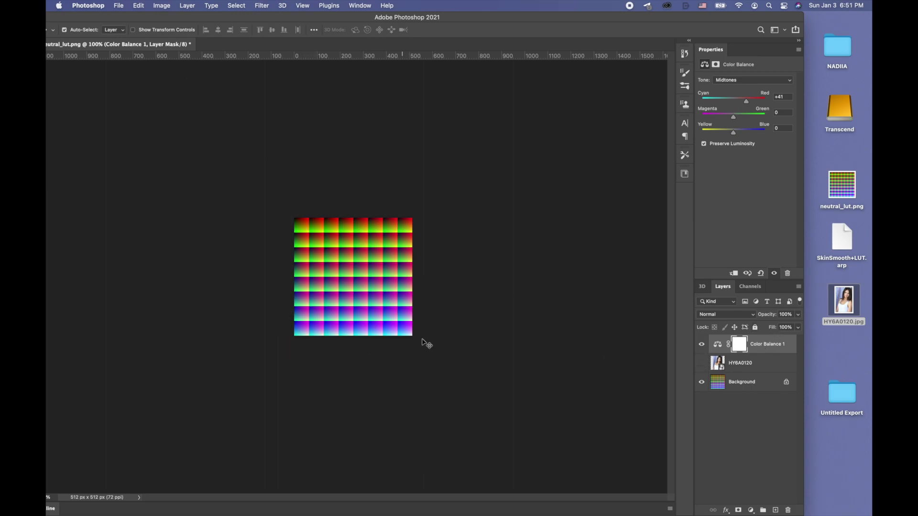
pyautogui.moveTo(281, 17); pyautogui.dragTo(353, 19)
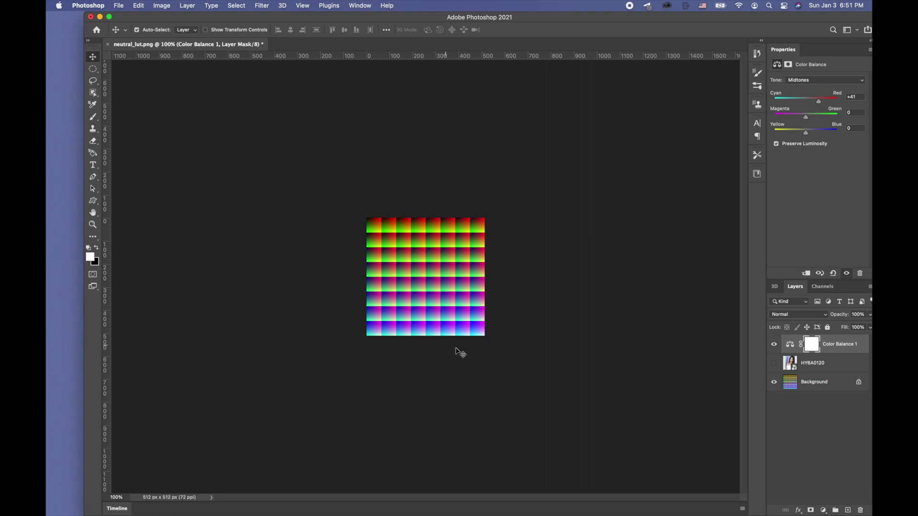
pyautogui.click(774, 363)
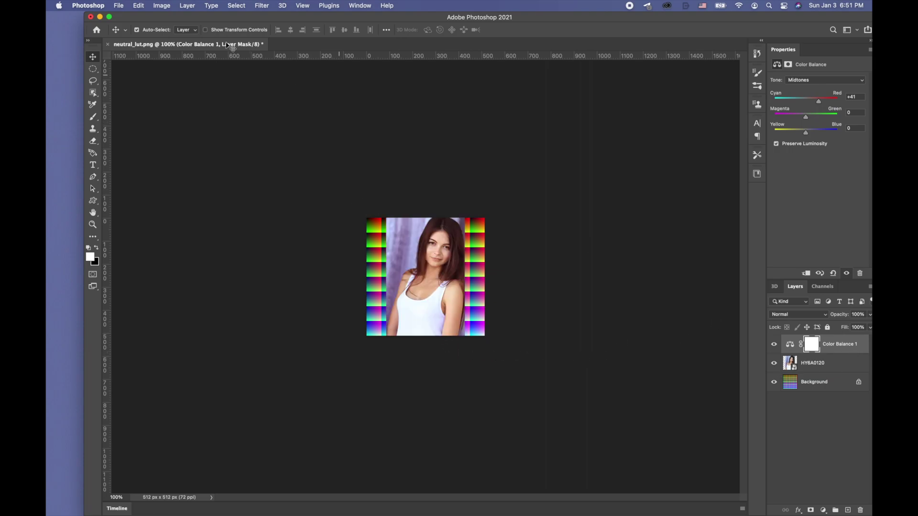
# Step: Add a Hue/Saturation adjustment layer above the Color Balance layer and set its hue to +3
pyautogui.click(187, 6)
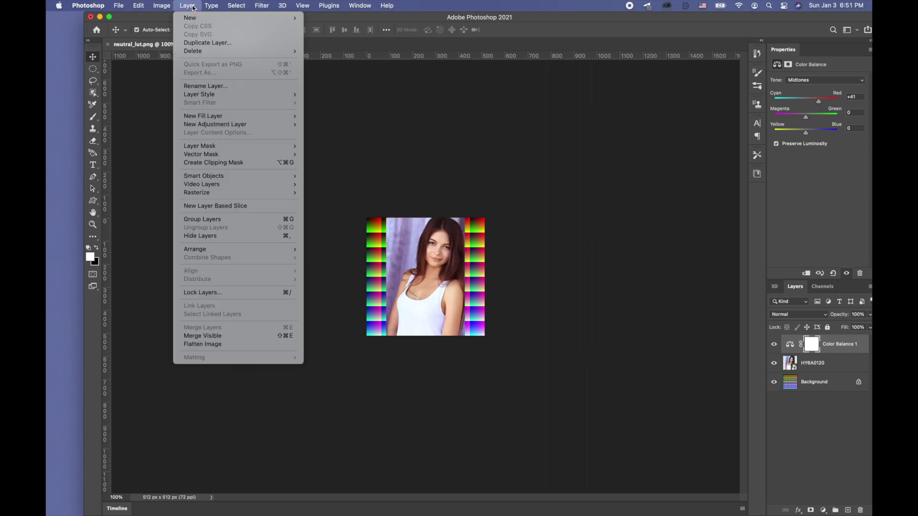
pyautogui.moveTo(229, 124)
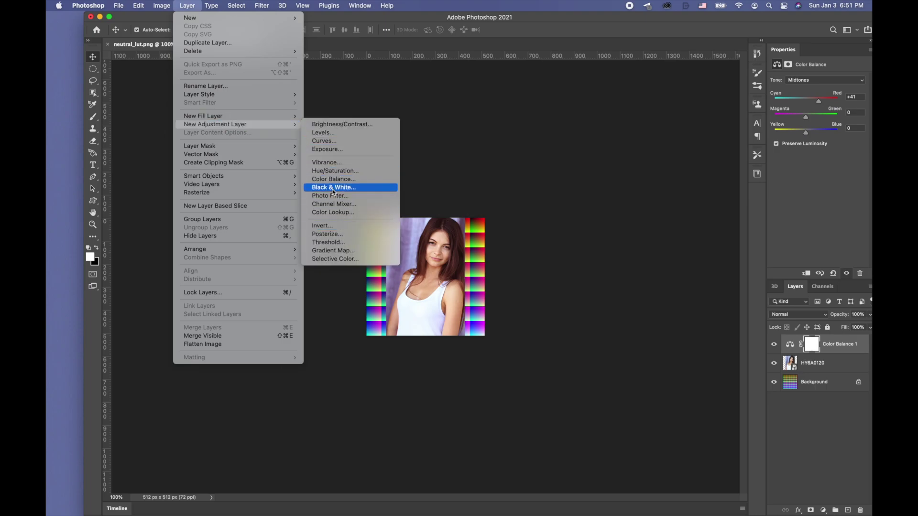
pyautogui.click(336, 171)
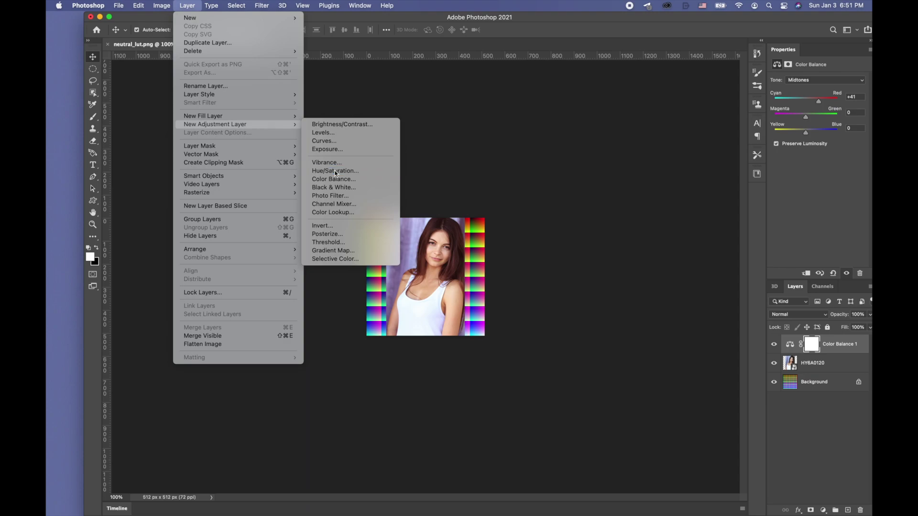
pyautogui.click(569, 243)
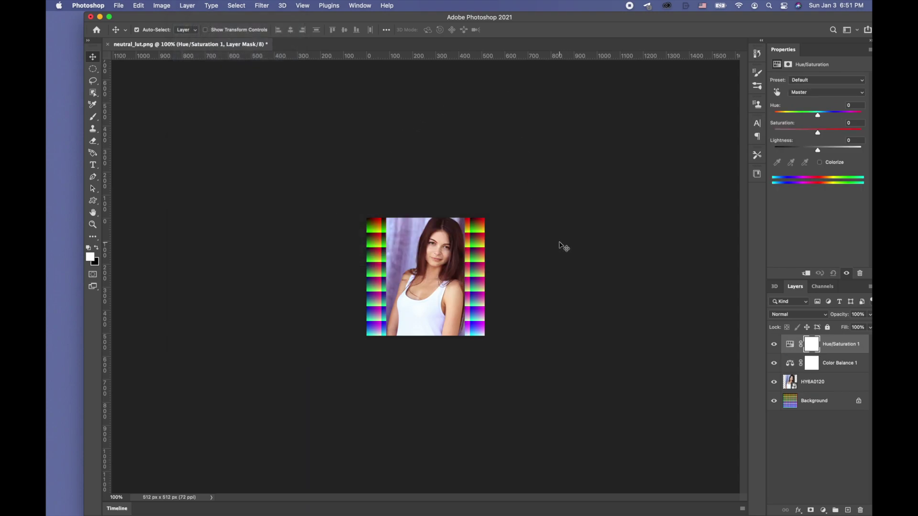
pyautogui.moveTo(656, 23); pyautogui.dragTo(603, 22)
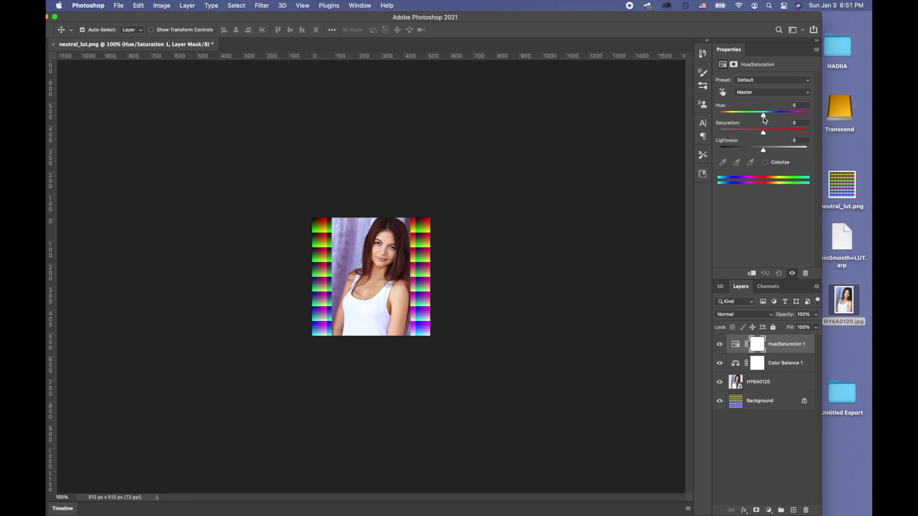
pyautogui.moveTo(764, 115); pyautogui.dragTo(764, 116)
# Step: Hide the HY6A0120 photo layer and quick-export the adjusted LUT to the Desktop as neutral_lut_ready.png
pyautogui.moveTo(161, 21); pyautogui.dragTo(184, 21)
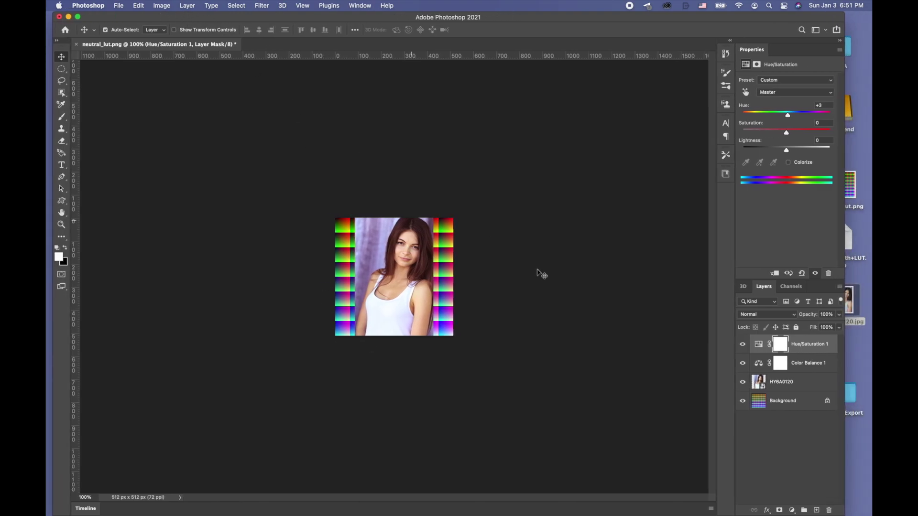
pyautogui.click(744, 382)
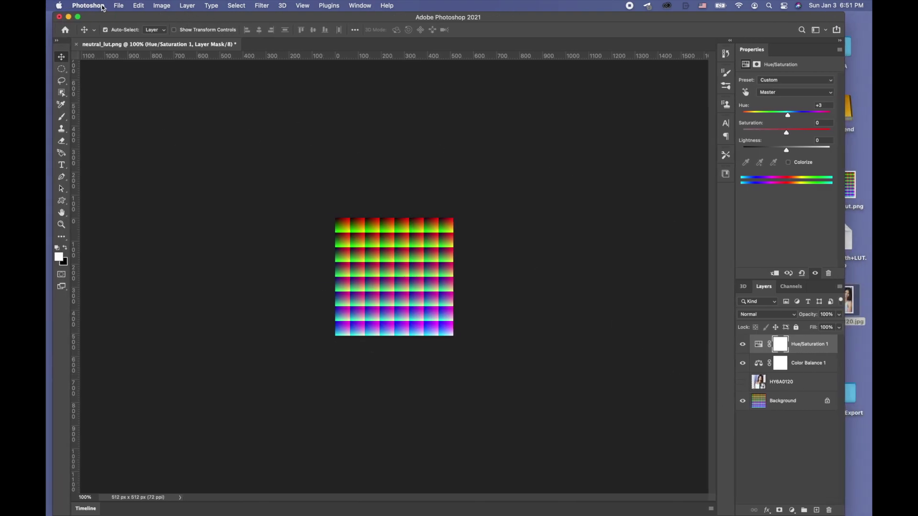
pyautogui.click(118, 7)
pyautogui.moveTo(171, 128)
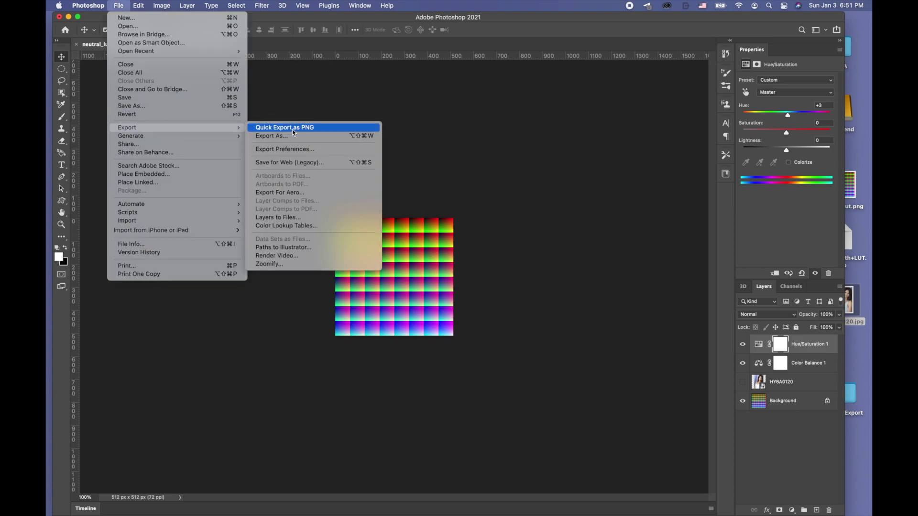
pyautogui.click(311, 127)
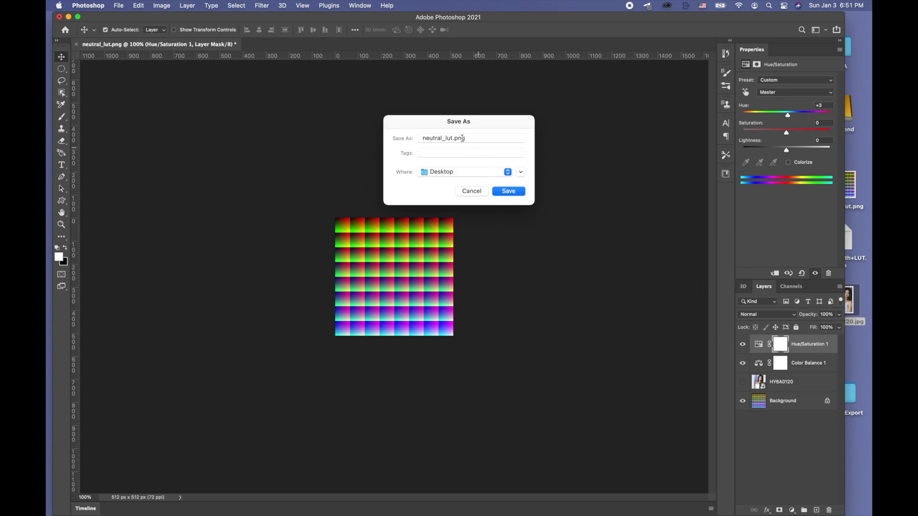
pyautogui.click(452, 138)
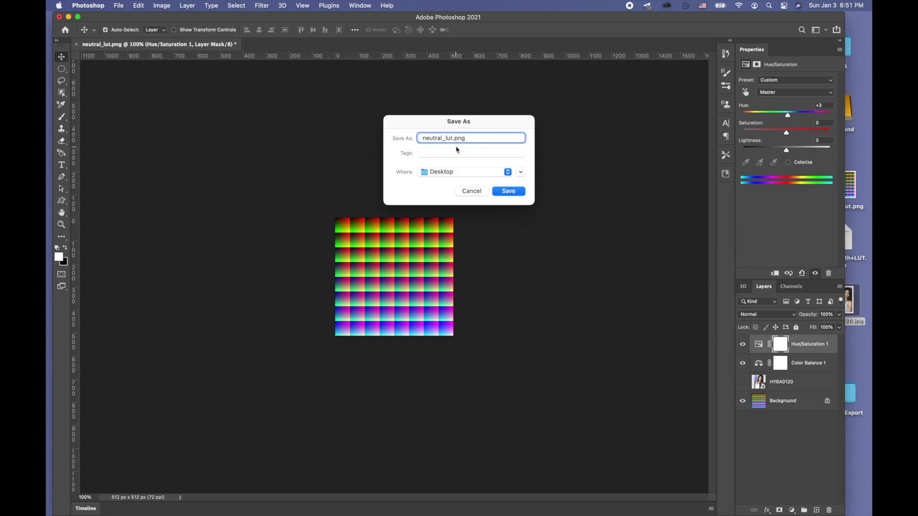
pyautogui.write('_r')
pyautogui.write('dy')
pyautogui.click(509, 193)
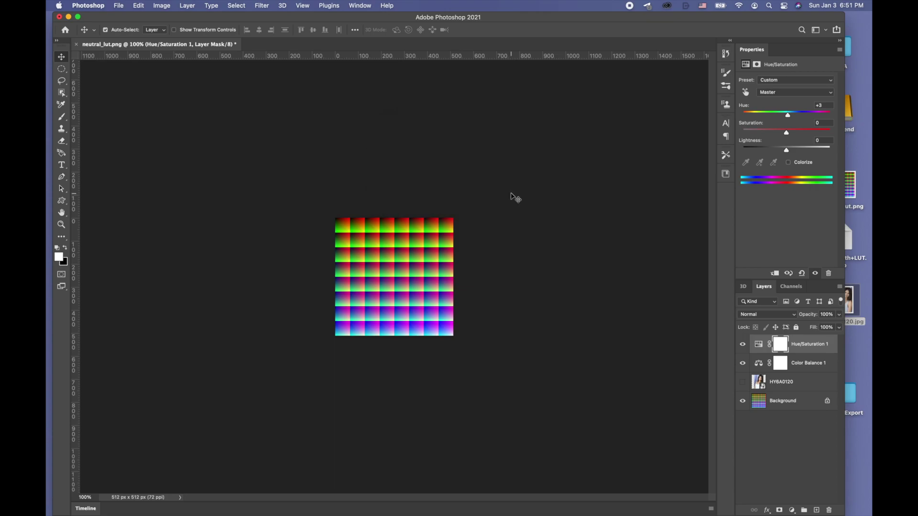
# Step: Minimize the Photoshop window, switch to Spark AR Studio and create a new blank project
pyautogui.click(69, 17)
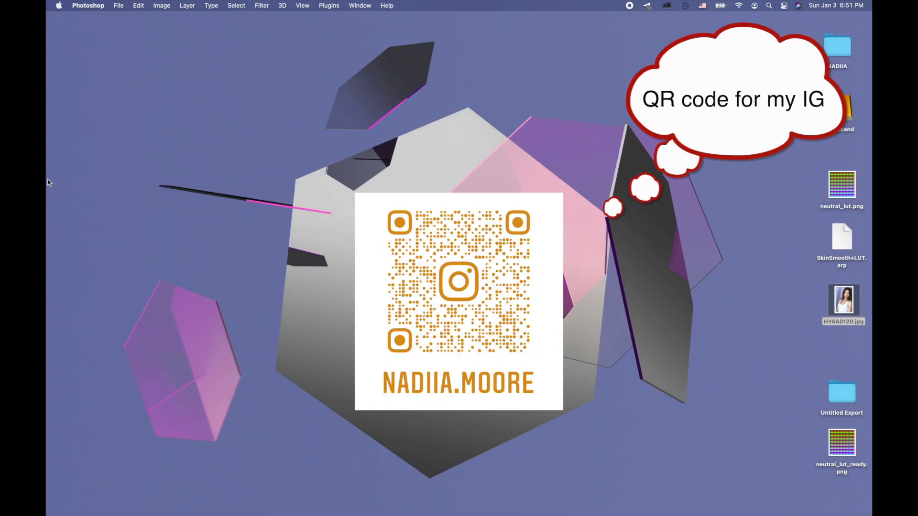
pyautogui.moveTo(47, 391)
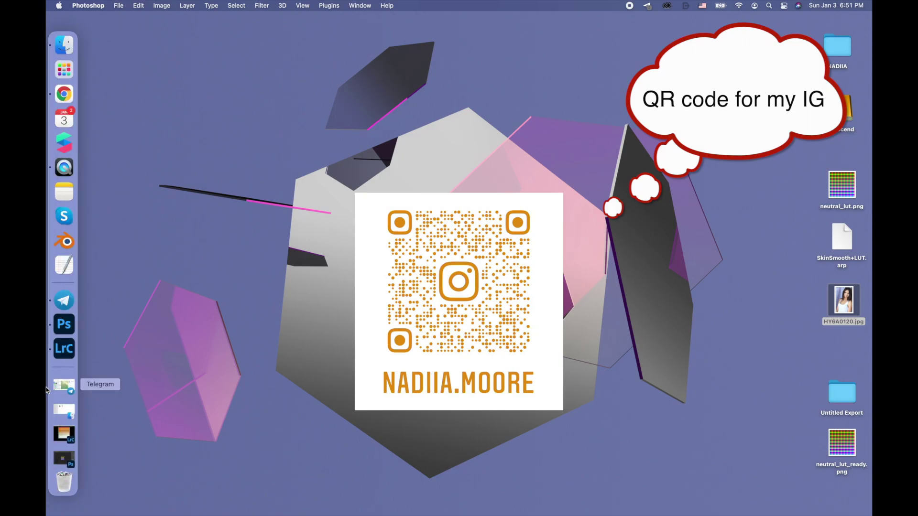
pyautogui.click(64, 139)
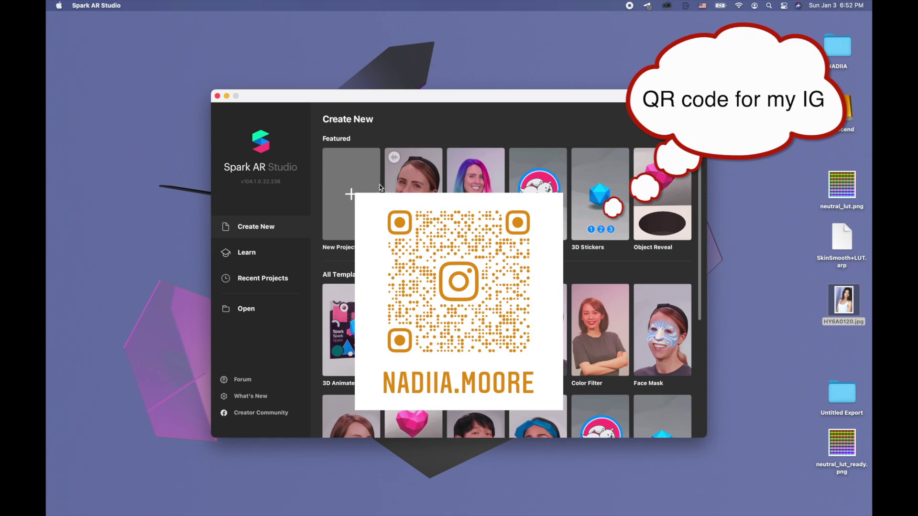
pyautogui.click(355, 196)
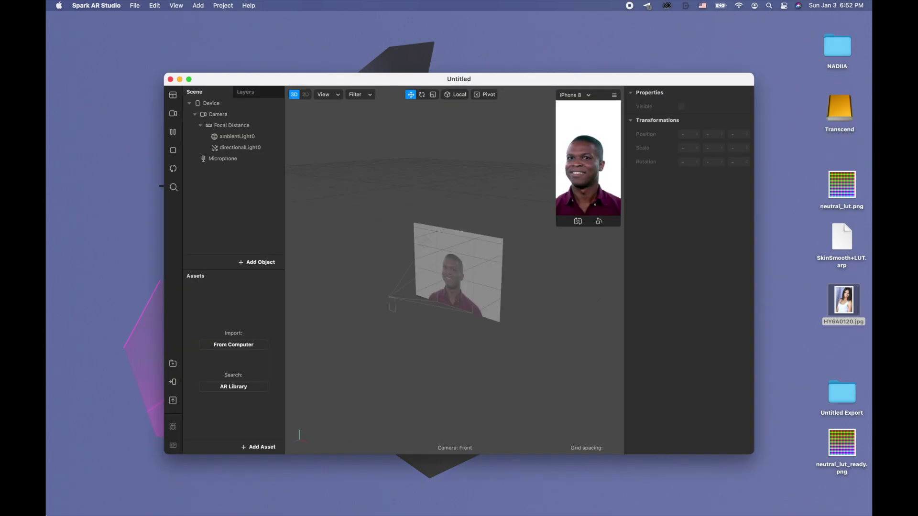
# Step: Look at the neutral_lut.png and SkinSmooth+LUT.arp files posted in the SPARK AR USA CHANNEL on Telegram, and minimize the chat window
pyautogui.moveTo(47, 397)
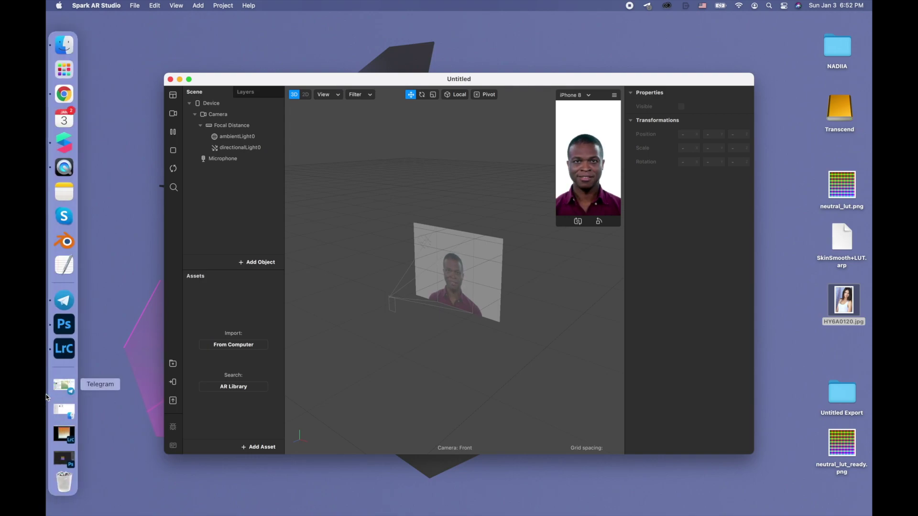
pyautogui.click(64, 384)
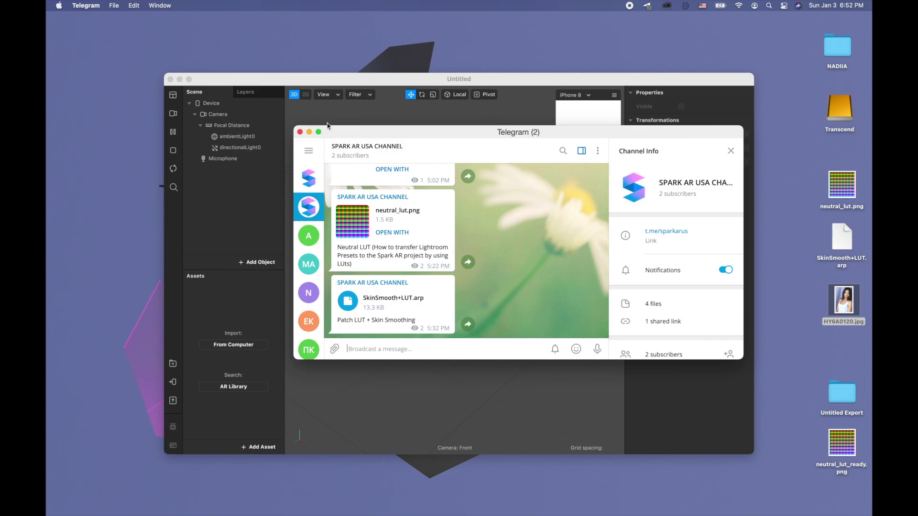
pyautogui.click(309, 132)
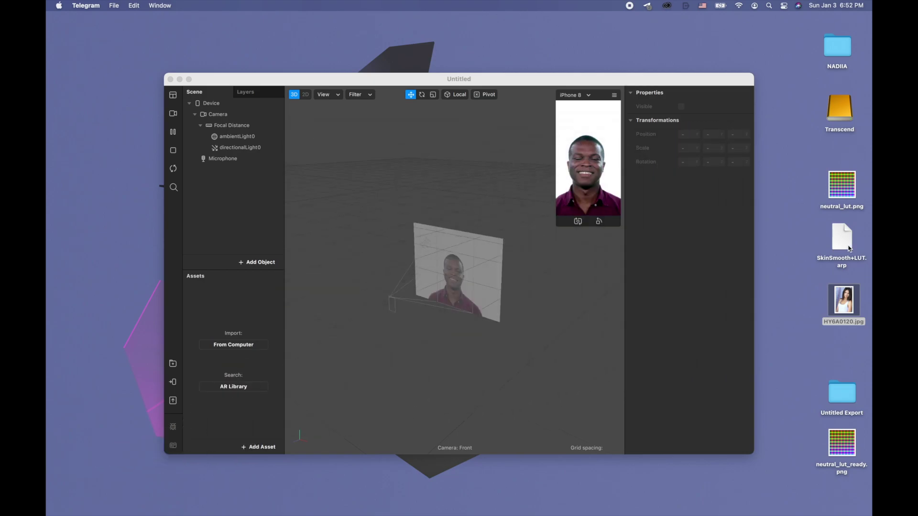
# Step: Import SkinSmooth+LUT.arp from the desktop into the project's assets and make the project window full screen
pyautogui.moveTo(842, 239); pyautogui.dragTo(218, 367)
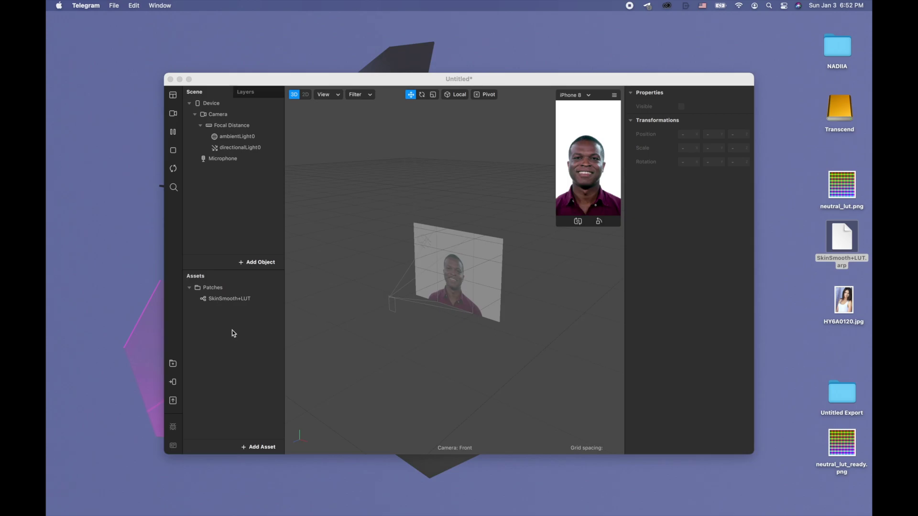
pyautogui.click(179, 99)
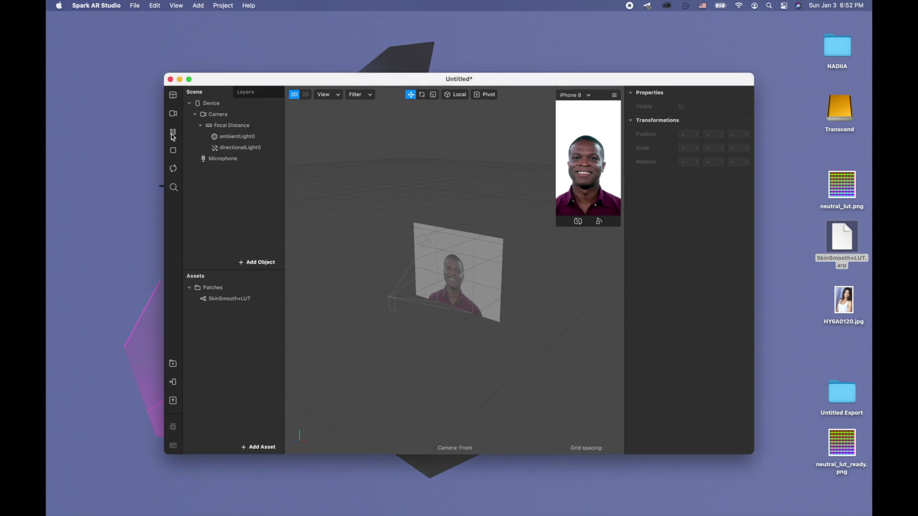
pyautogui.click(189, 79)
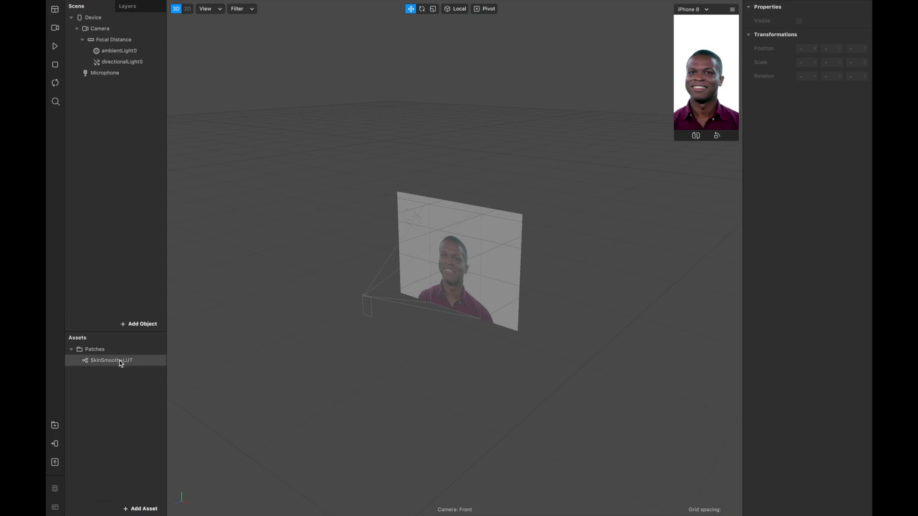
# Step: Show and enlarge the Patch Editor, and add the SkinSmooth+LUT patch asset to it
pyautogui.click(121, 362)
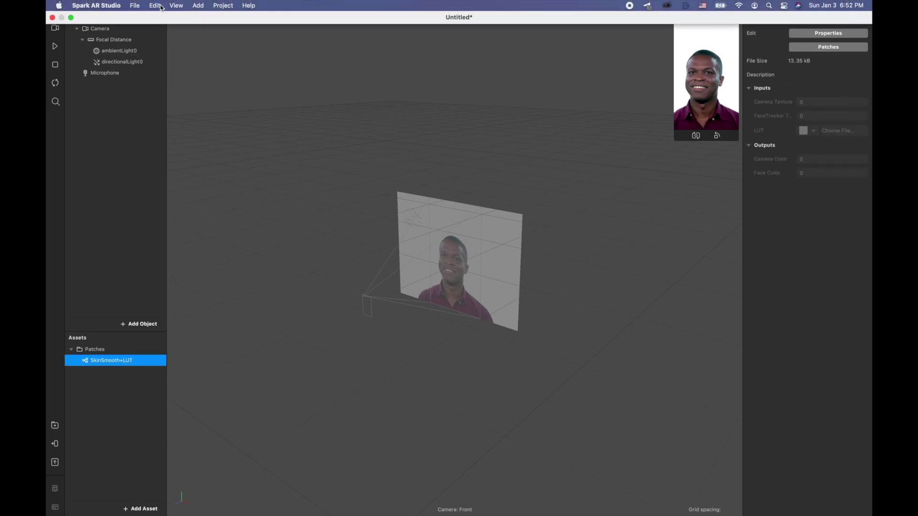
pyautogui.click(176, 5)
pyautogui.click(184, 17)
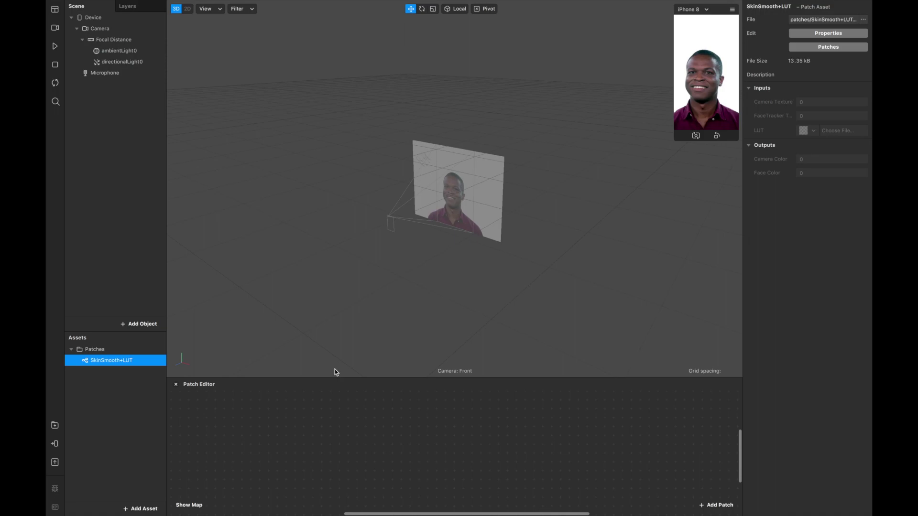
pyautogui.moveTo(334, 378); pyautogui.dragTo(354, 257)
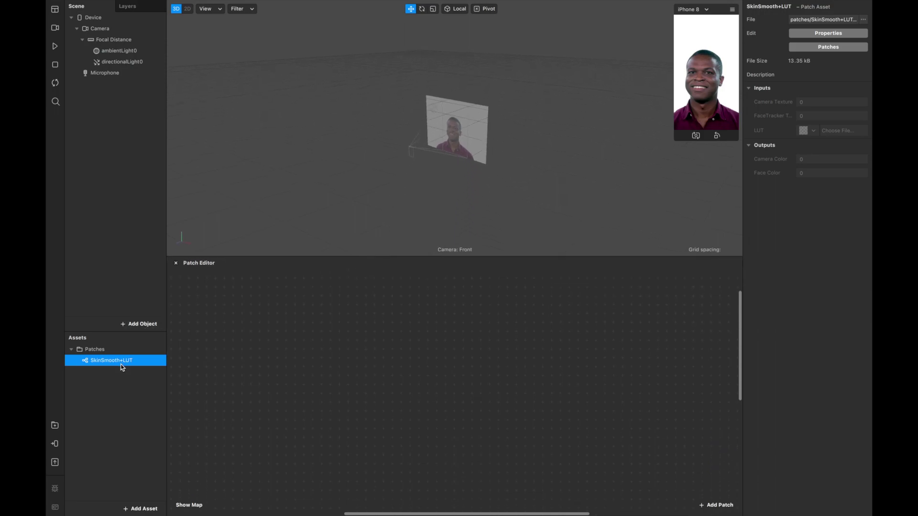
pyautogui.moveTo(122, 367); pyautogui.dragTo(412, 323)
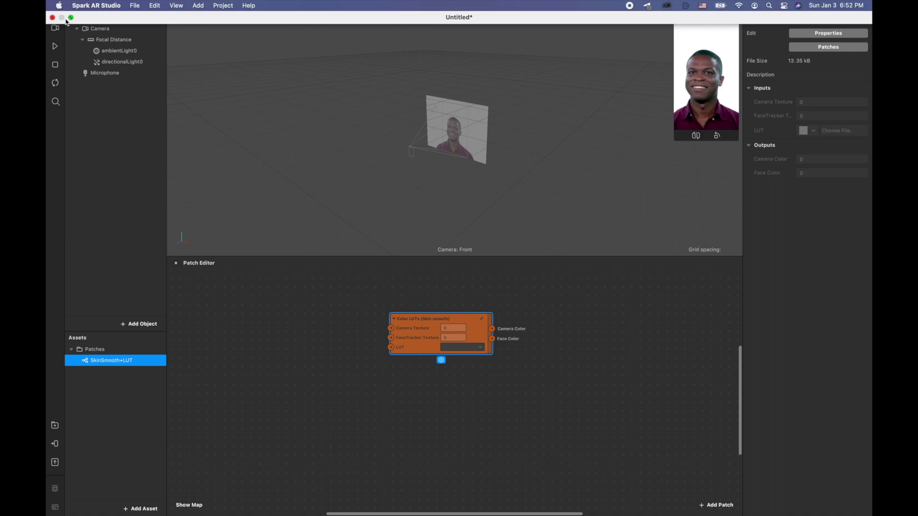
# Step: Leave full screen and import nl.png from the desktop's Untitled Export folder into the project's assets
pyautogui.click(71, 18)
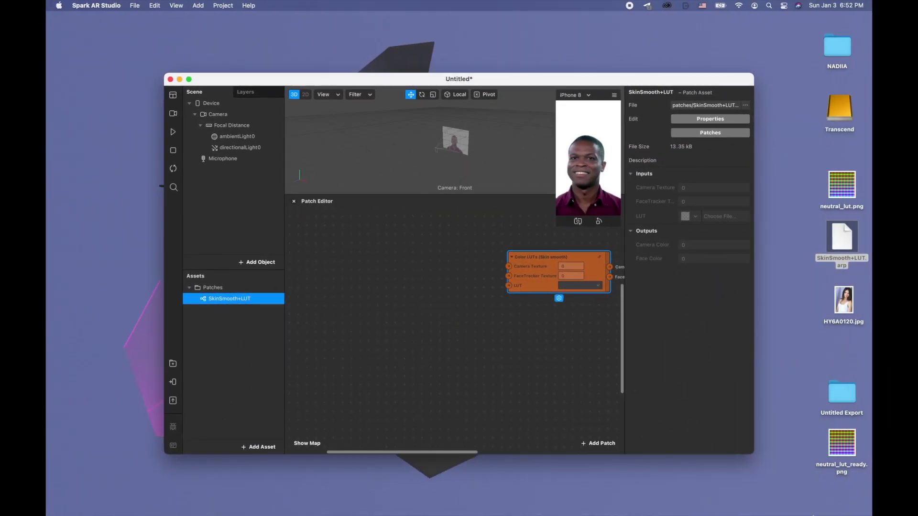
pyautogui.doubleClick(841, 404)
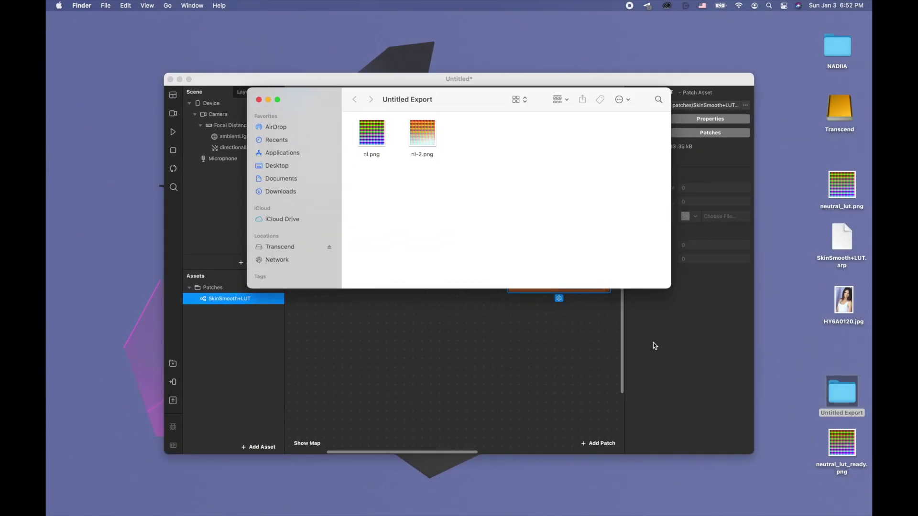
pyautogui.moveTo(361, 137); pyautogui.dragTo(228, 375)
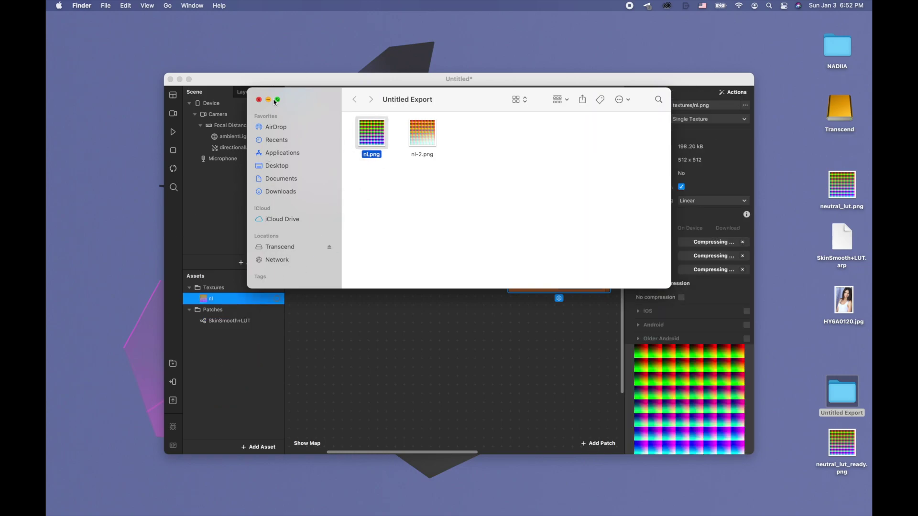
pyautogui.click(270, 100)
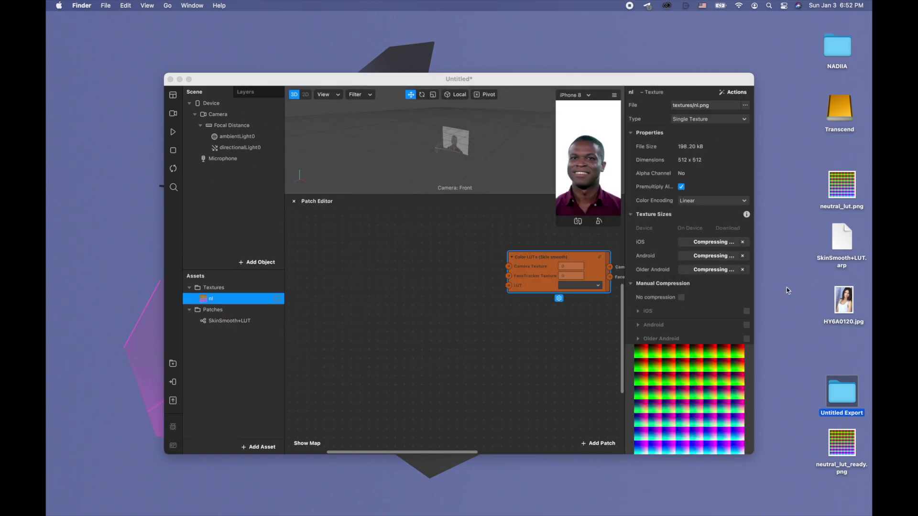
# Step: Set the nl texture to no compression with filtering None, and place it as a patch beside the Color LUTs patch
pyautogui.click(677, 298)
pyautogui.click(680, 298)
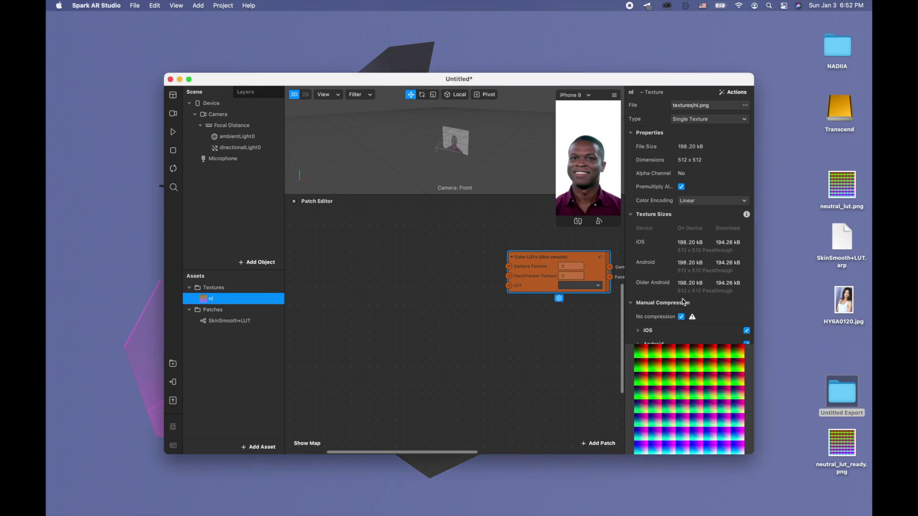
pyautogui.scroll(-2, 685, 304)
pyautogui.scroll(-3, 685, 304)
pyautogui.click(703, 259)
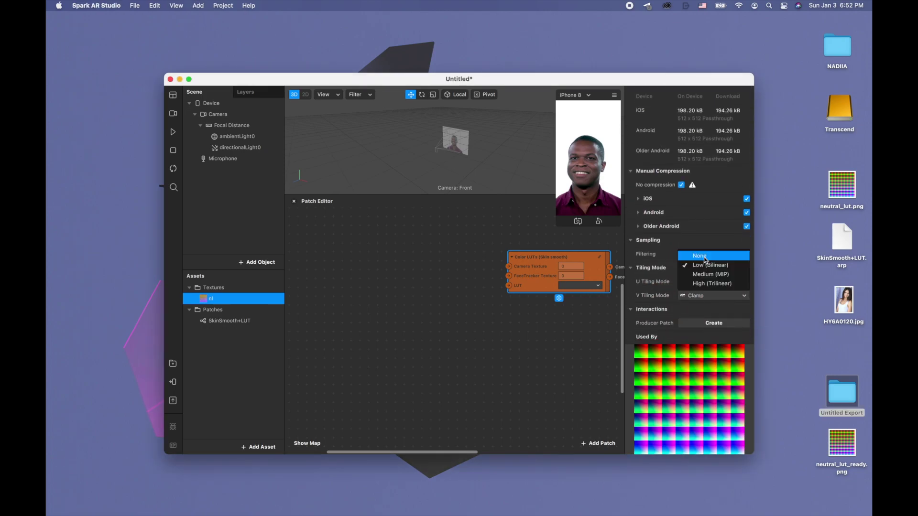
pyautogui.click(703, 251)
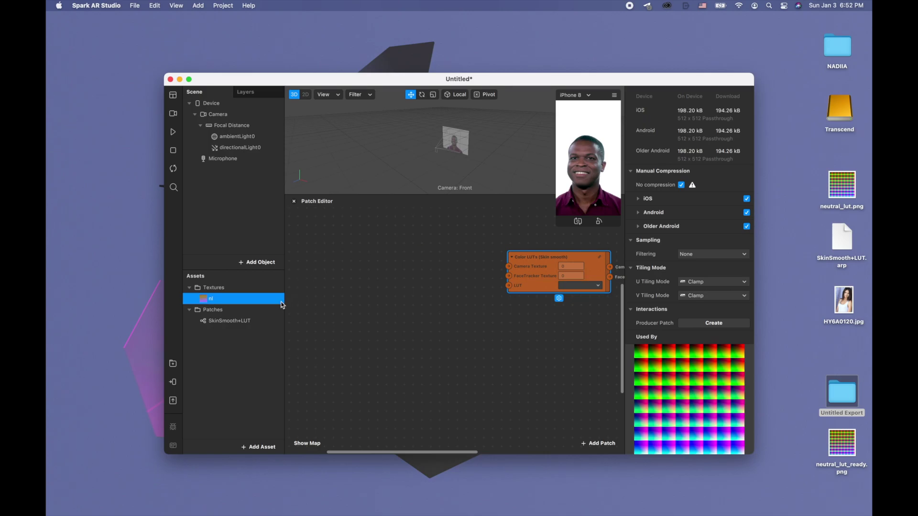
pyautogui.moveTo(257, 306); pyautogui.dragTo(453, 305)
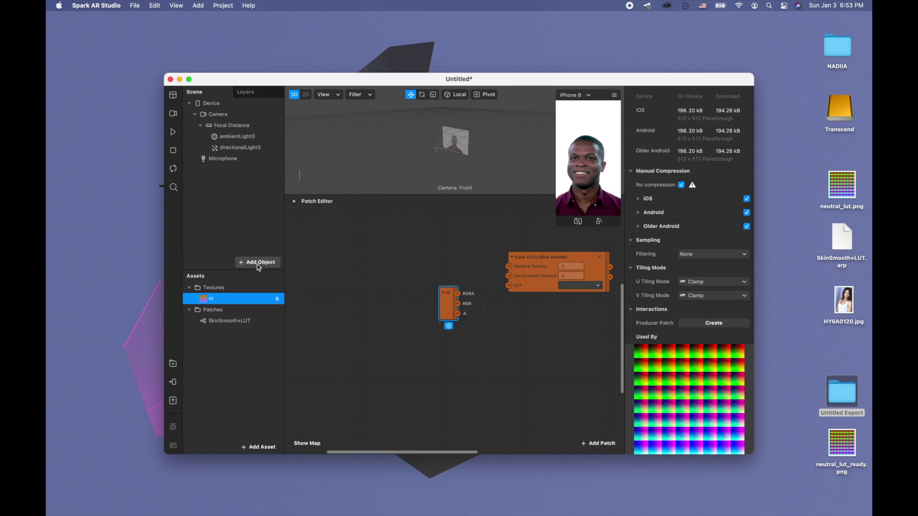
# Step: Add a rectangle object to the scene and assign a new material to it in the full-screen window
pyautogui.click(258, 263)
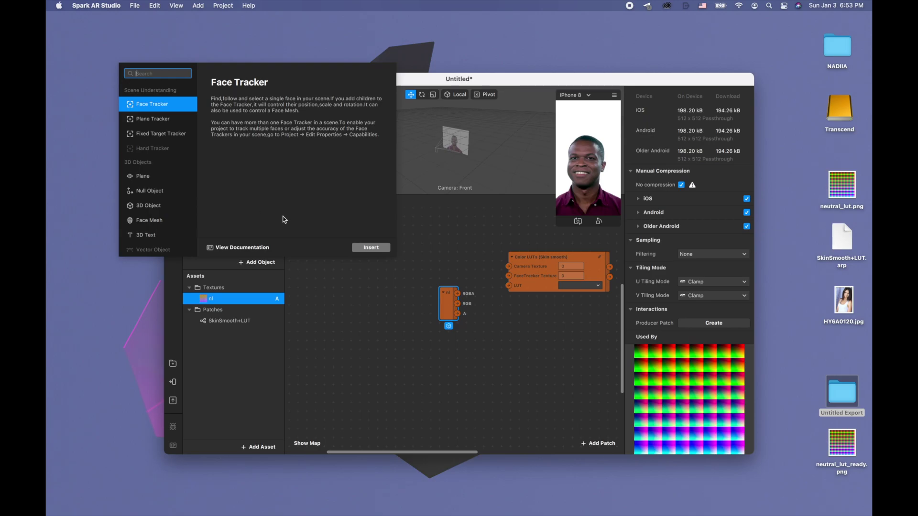
pyautogui.write('re')
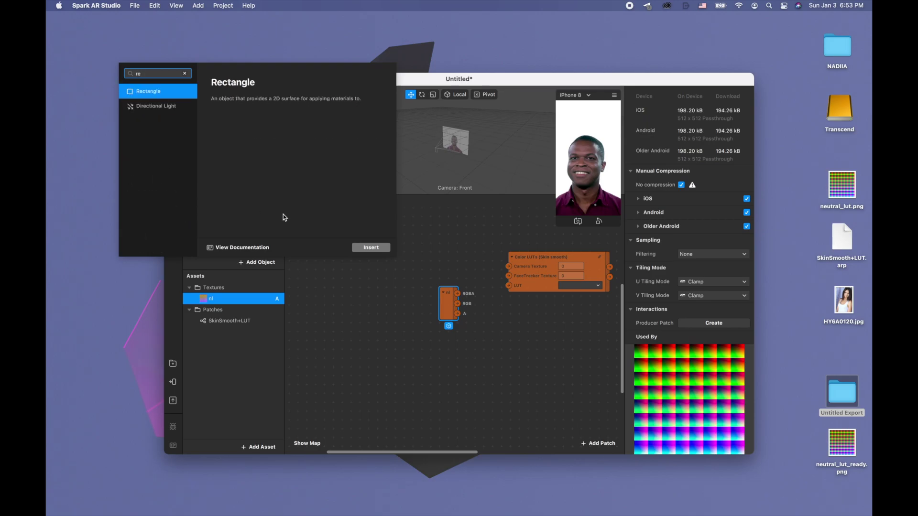
pyautogui.doubleClick(159, 90)
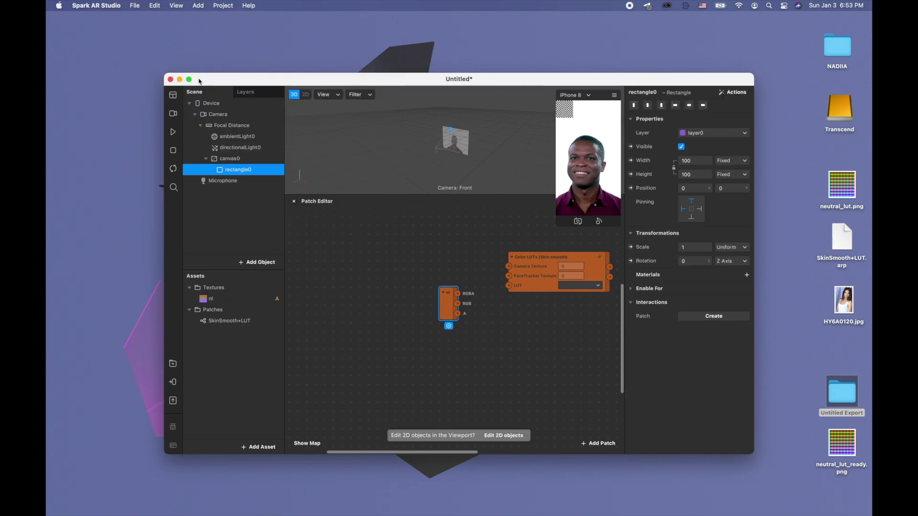
pyautogui.click(190, 80)
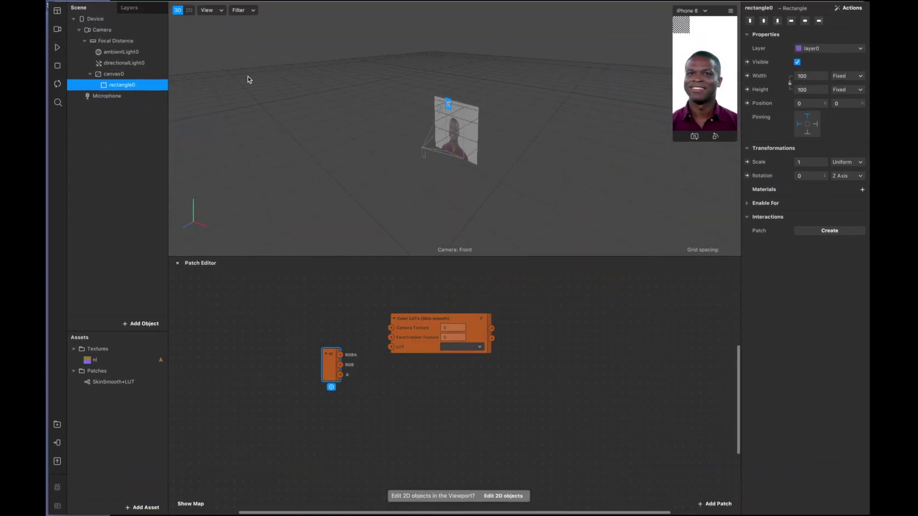
pyautogui.click(864, 190)
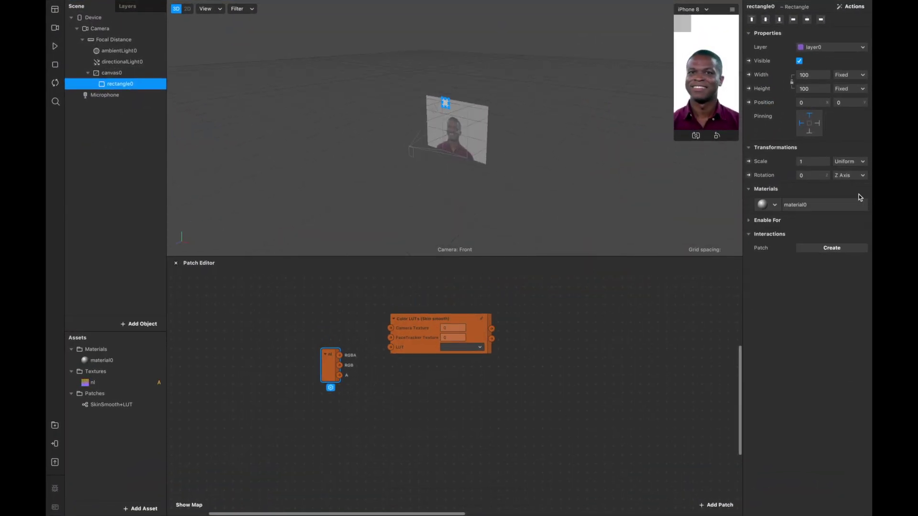
# Step: Set the rectangle's width and height to 100 Relative so that it fills the whole canvas
pyautogui.click(805, 76)
pyautogui.click(812, 89)
pyautogui.click(814, 90)
pyautogui.click(812, 102)
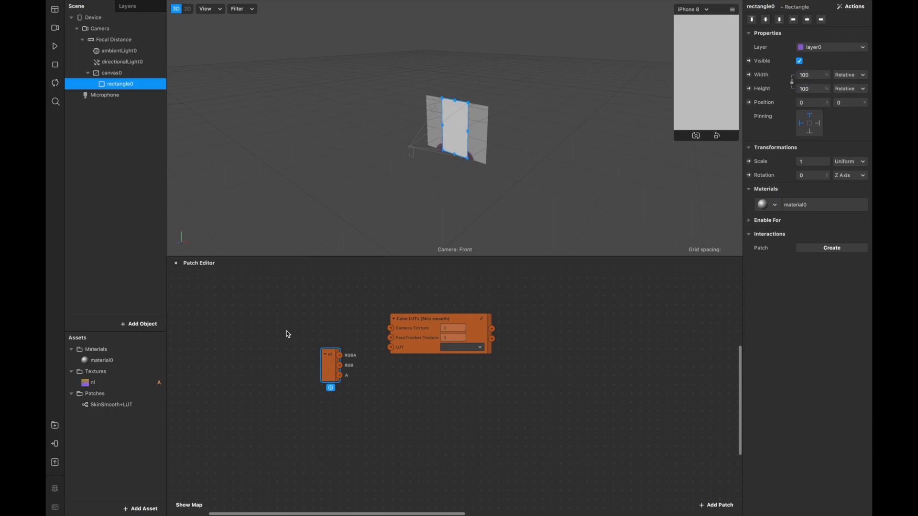
# Step: Set the shader type of the rectangle's material0 to Flat
pyautogui.click(106, 362)
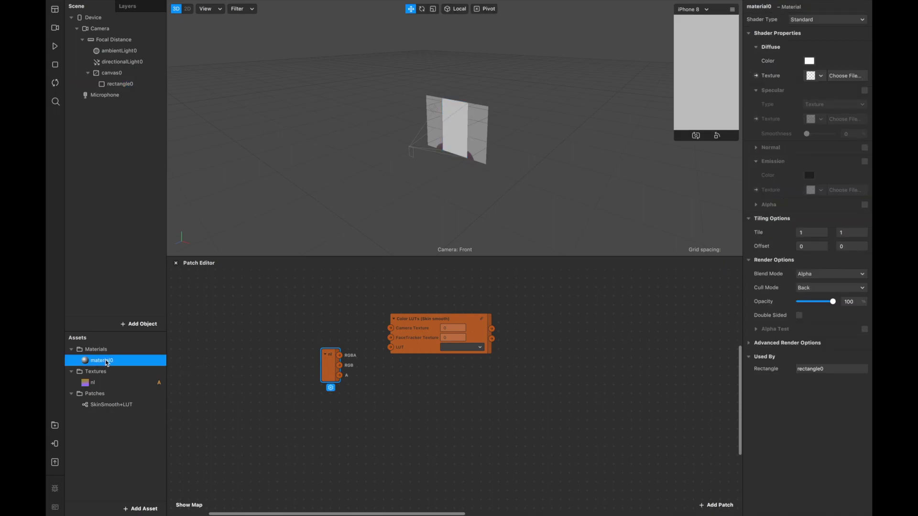
pyautogui.click(826, 20)
pyautogui.click(826, 22)
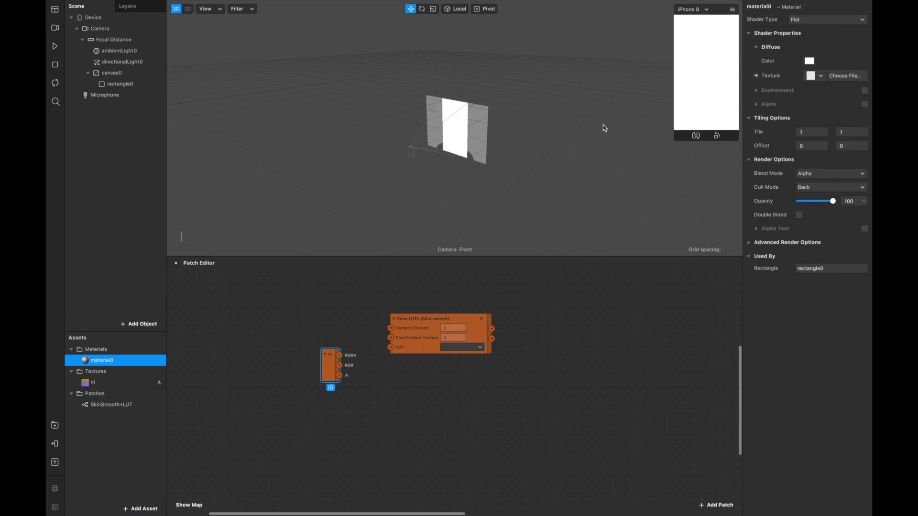
# Step: Add a face mesh object to the scene
pyautogui.click(127, 88)
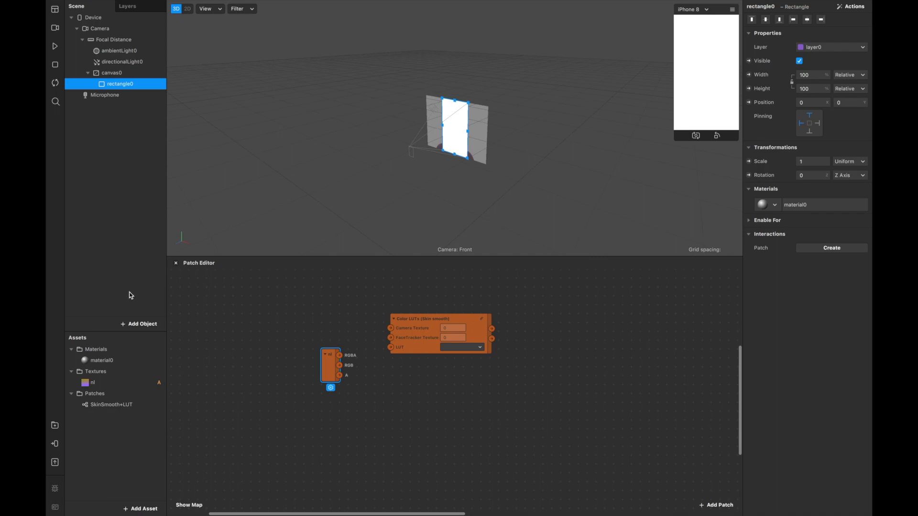
pyautogui.click(131, 328)
pyautogui.write('mesh')
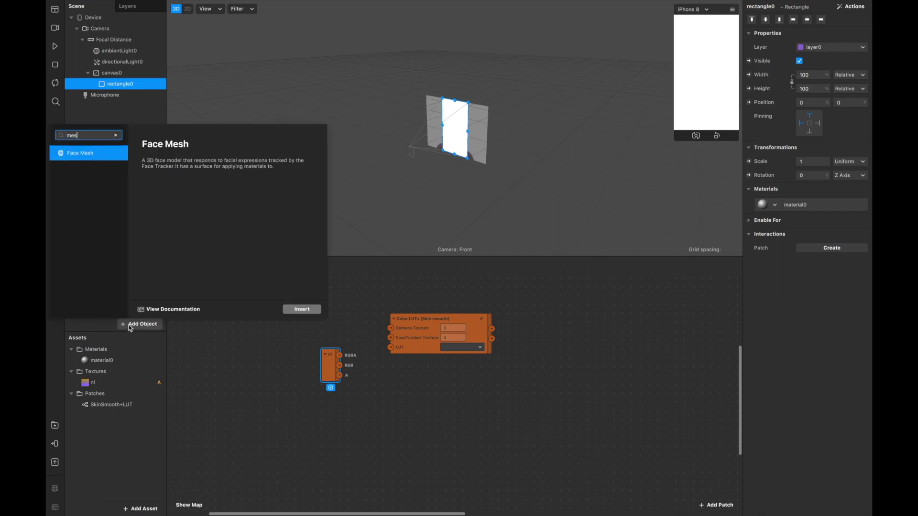
pyautogui.doubleClick(102, 154)
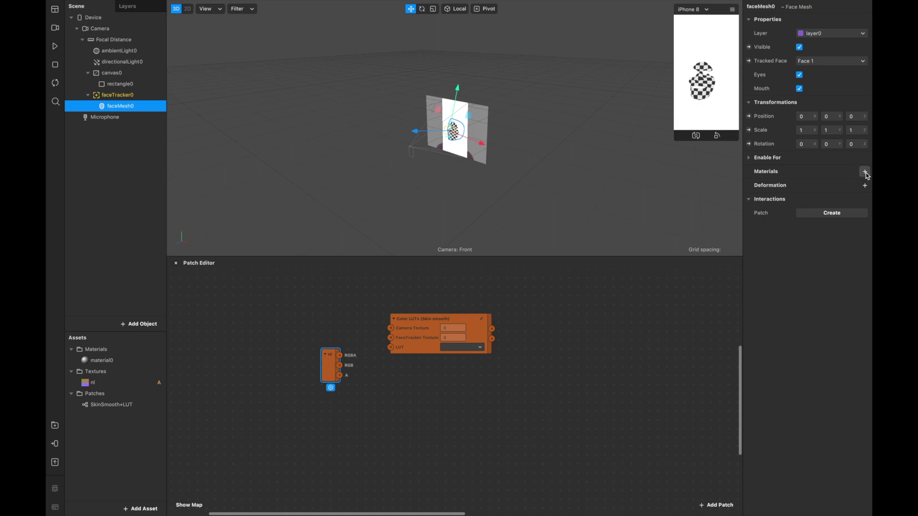
# Step: Create a new material for the face mesh and set its shader type to Flat
pyautogui.click(865, 173)
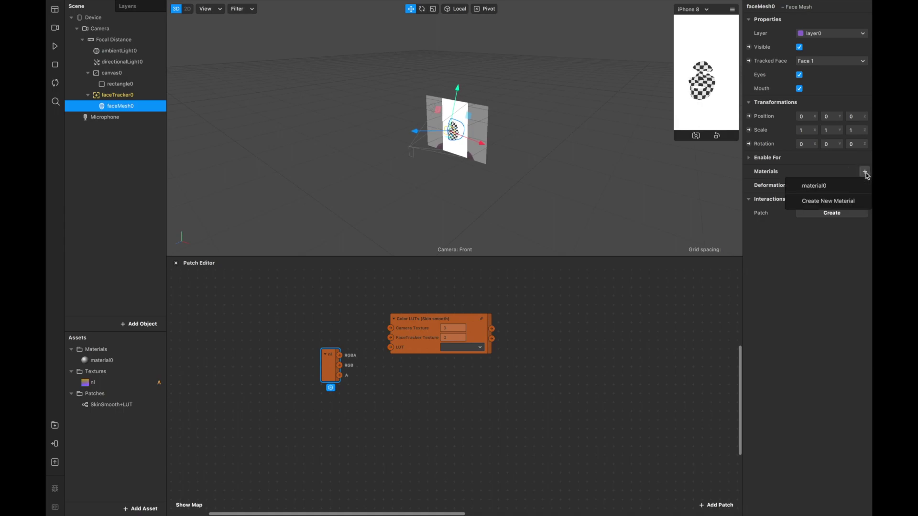
pyautogui.click(843, 202)
pyautogui.click(108, 373)
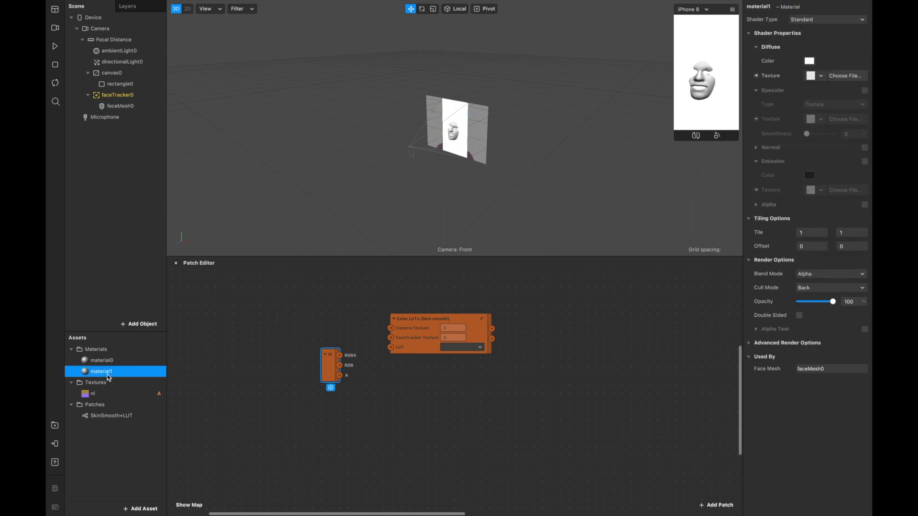
pyautogui.click(821, 21)
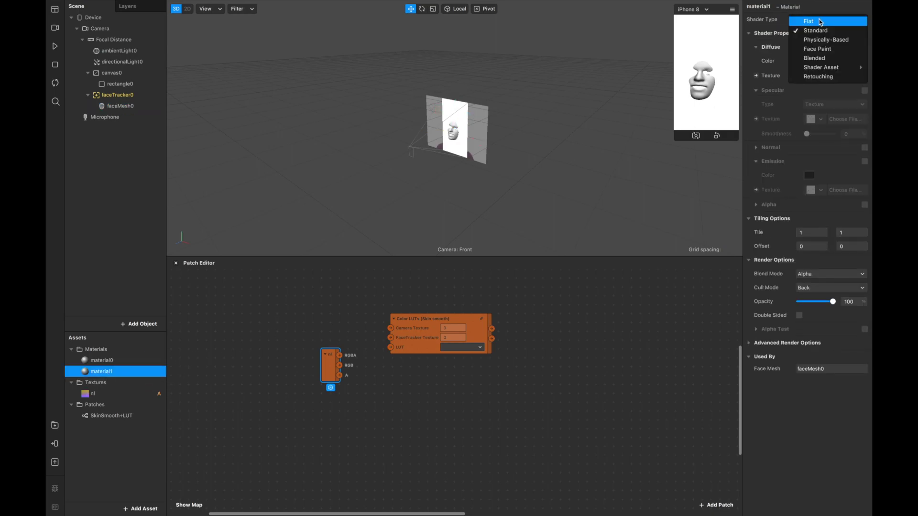
pyautogui.click(819, 21)
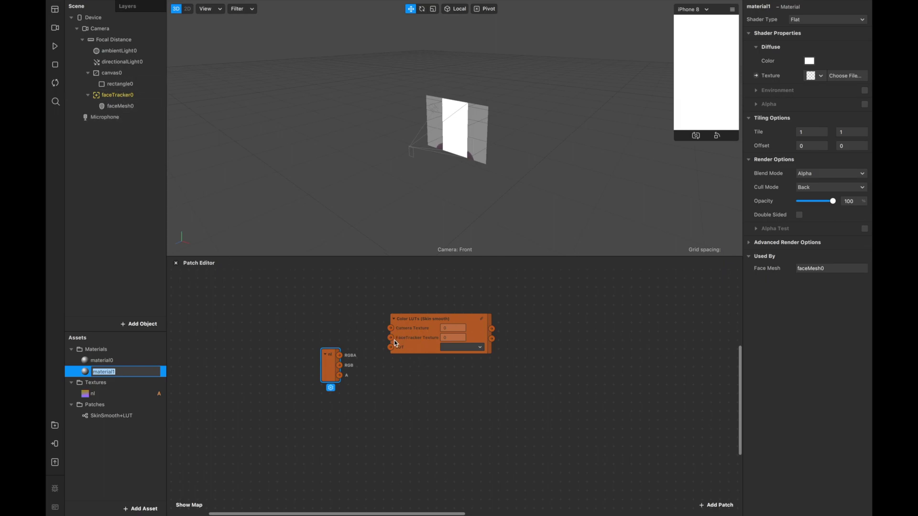
# Step: Extract a texture from faceTracker0 and place it as a patch above the nl patch
pyautogui.click(126, 96)
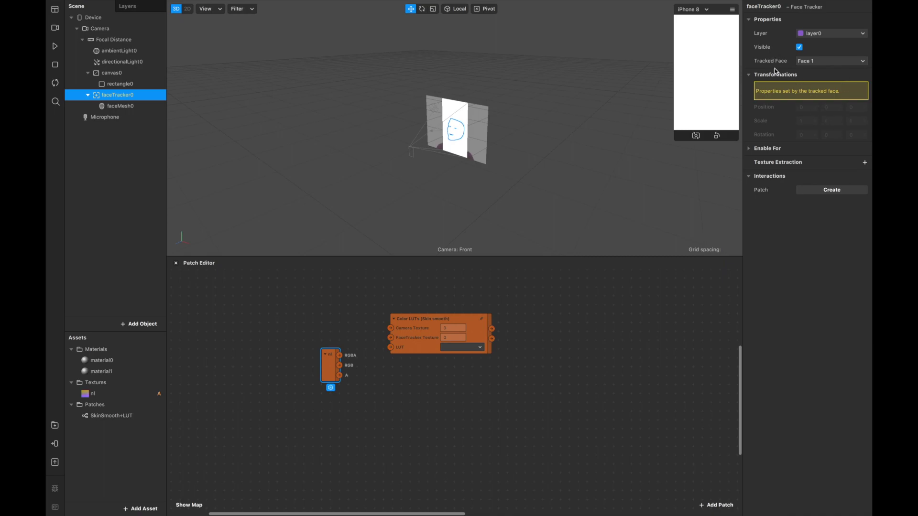
pyautogui.click(866, 163)
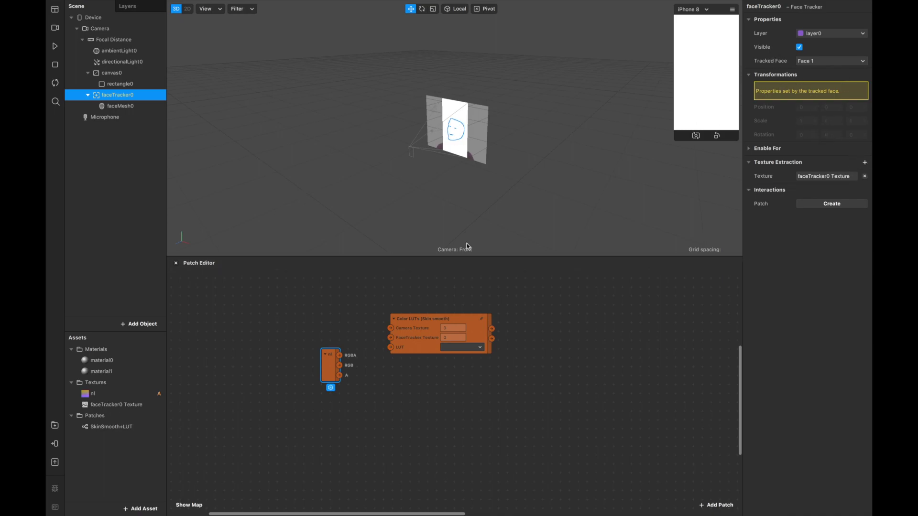
pyautogui.moveTo(143, 404); pyautogui.dragTo(250, 349)
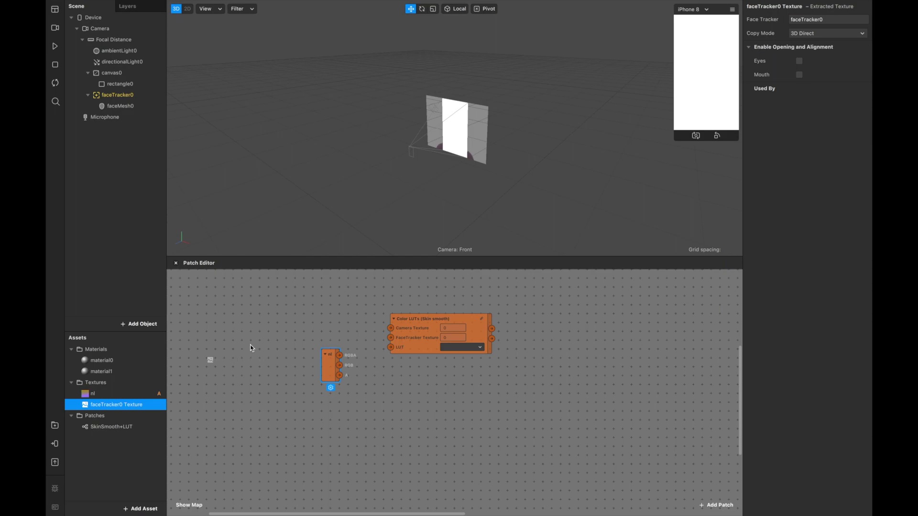
pyautogui.moveTo(306, 309); pyautogui.dragTo(308, 308)
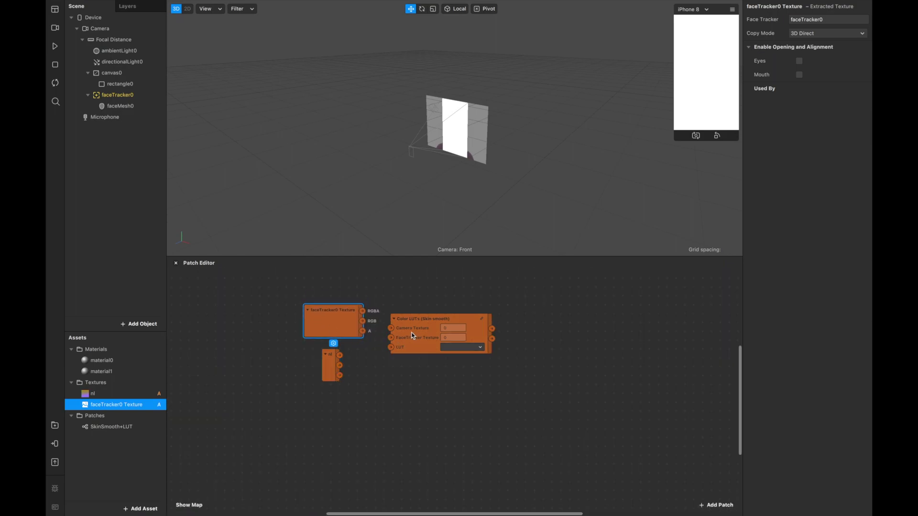
# Step: Extract a texture from the camera and place it as a patch above the faceTracker0 Texture patch
pyautogui.click(119, 29)
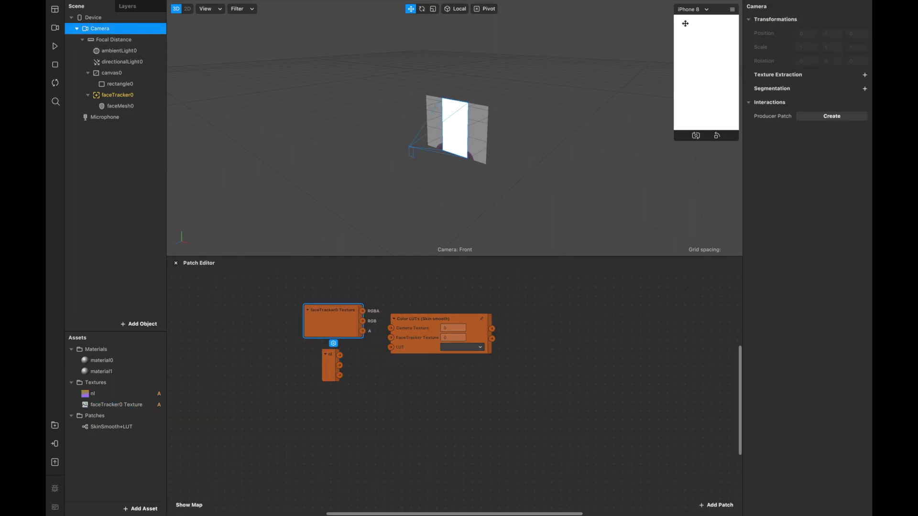
pyautogui.click(865, 75)
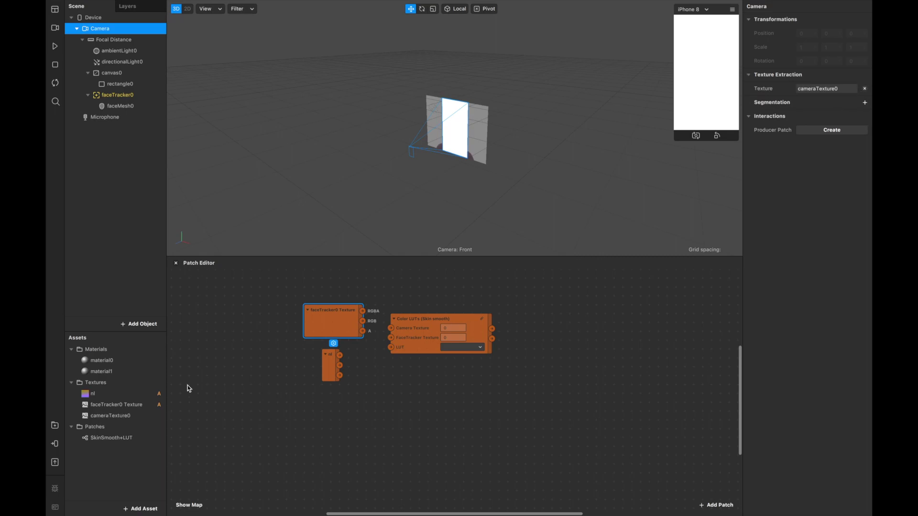
pyautogui.moveTo(110, 415); pyautogui.dragTo(328, 275)
pyautogui.scroll(-2, 342, 381)
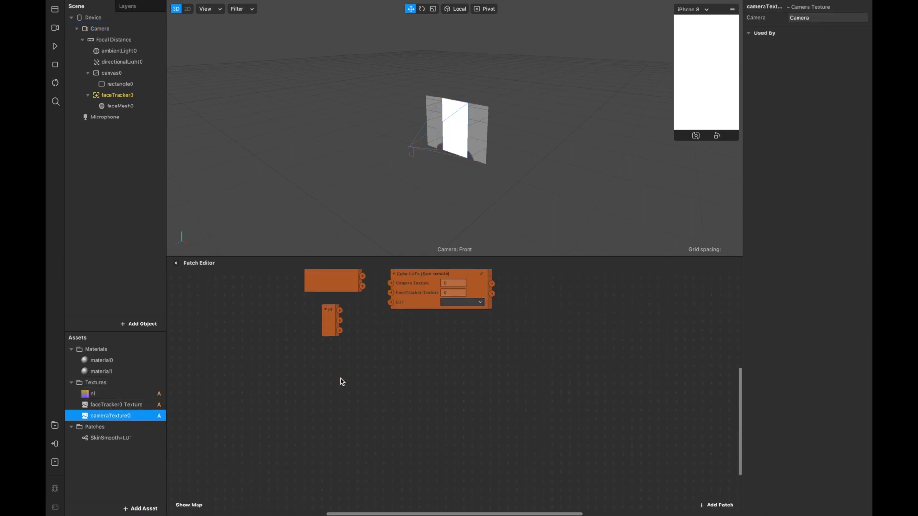
pyautogui.scroll(6, 341, 382)
# Step: Connect the RGBA outputs of cameraTexture0, faceTracker0 Texture and nl to the Color LUTs patch's Camera Texture, FaceTracker Texture and LUT inputs
pyautogui.moveTo(345, 377); pyautogui.dragTo(391, 435)
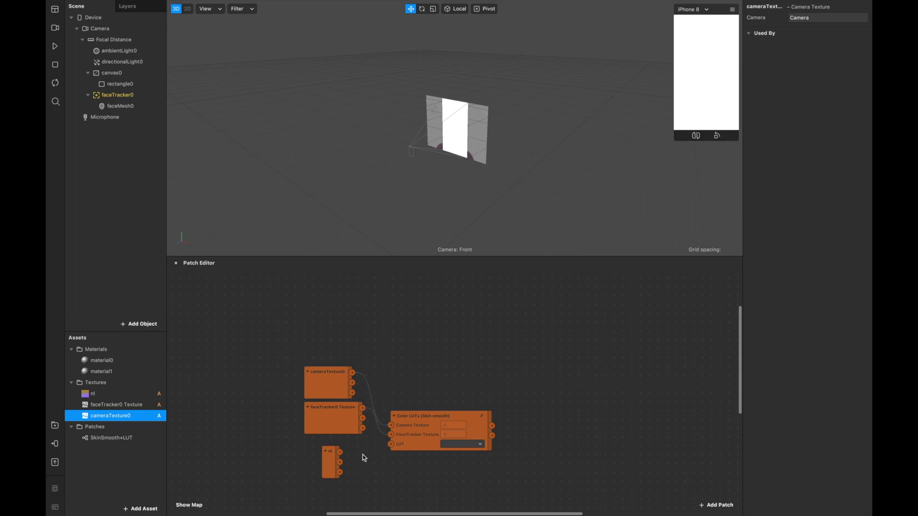
pyautogui.moveTo(339, 453); pyautogui.dragTo(391, 445)
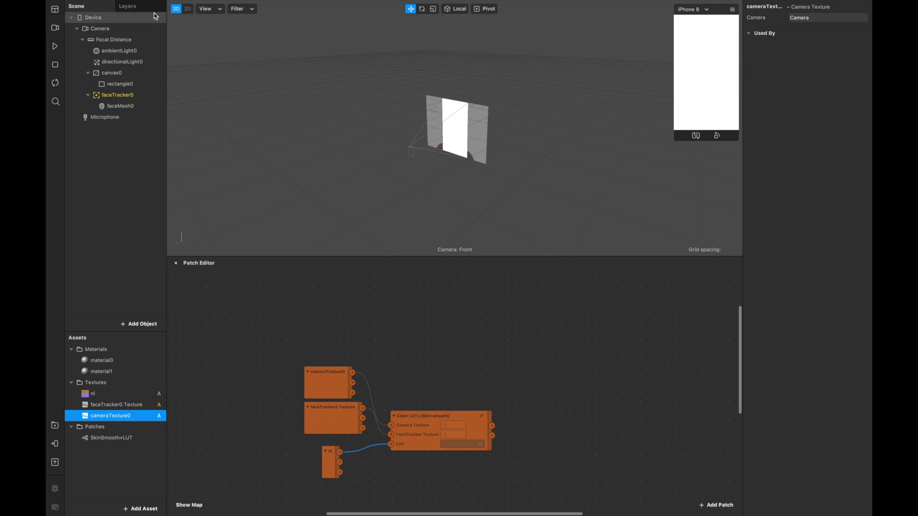
# Step: Create a diffuse texture patch for the rectangle's material0 and connect the Color LUTs patch's first output to it
pyautogui.click(122, 94)
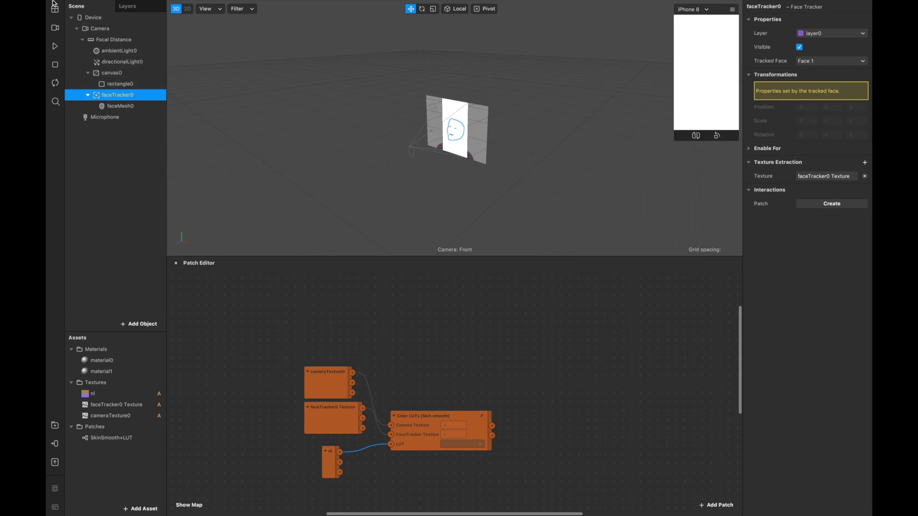
pyautogui.click(119, 84)
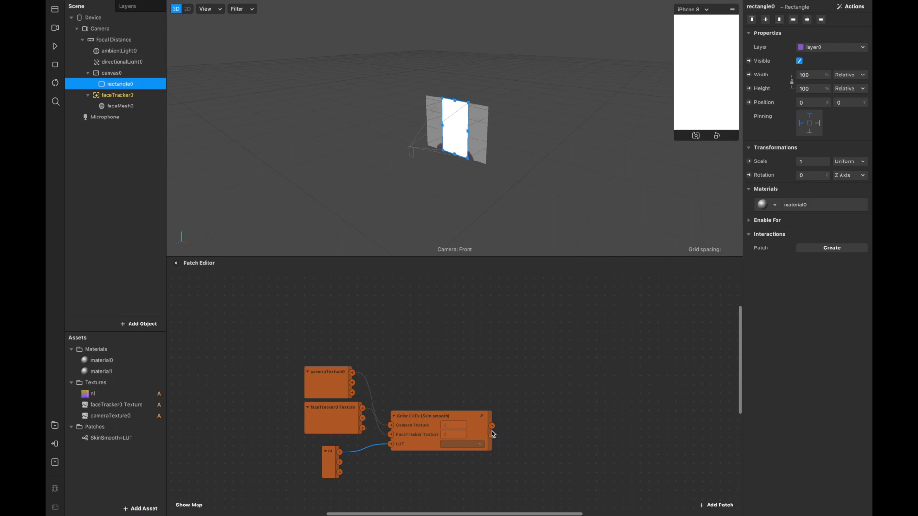
pyautogui.doubleClick(111, 362)
pyautogui.press('Escape')
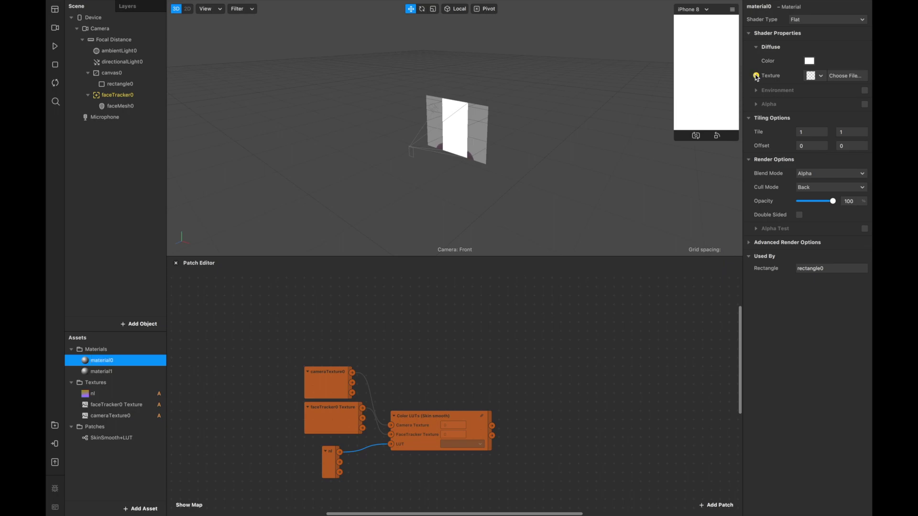
pyautogui.click(756, 76)
pyautogui.moveTo(482, 400); pyautogui.dragTo(526, 410)
pyautogui.click(494, 425)
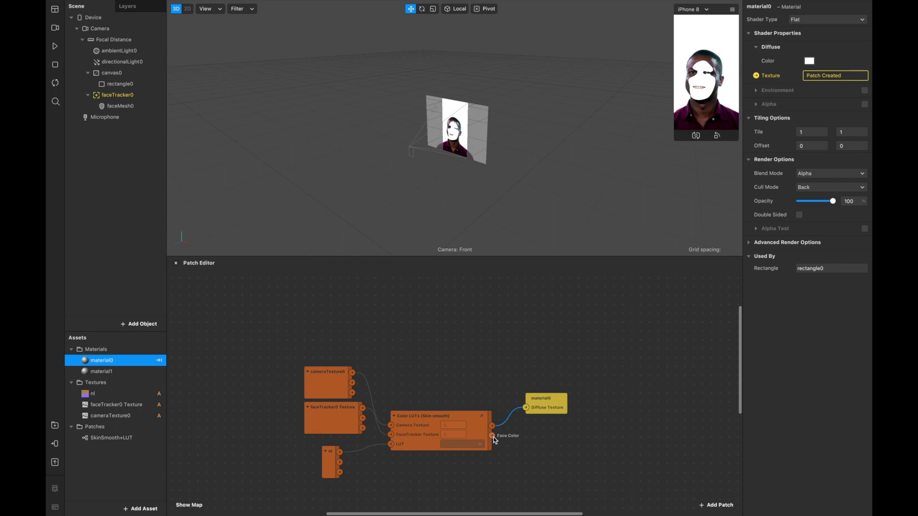
# Step: Add a second face mesh under faceTracker0 and create a new material for it
pyautogui.click(141, 107)
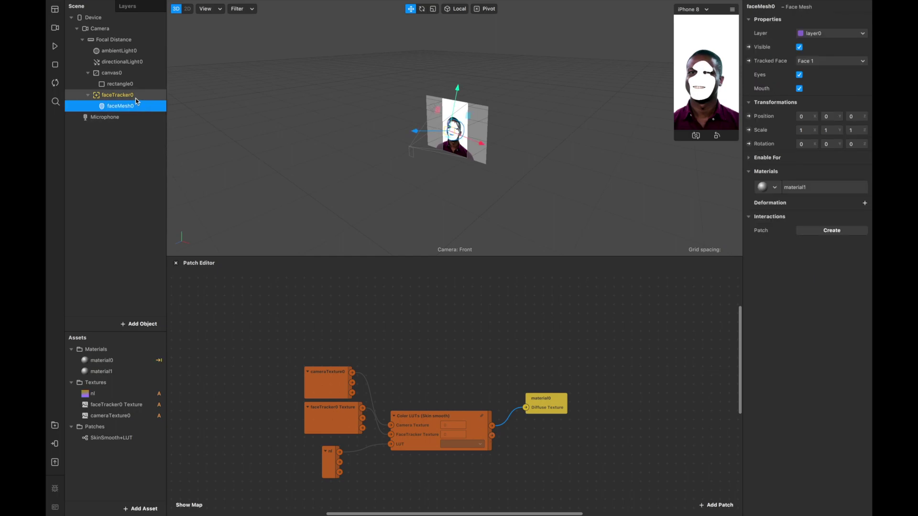
pyautogui.rightClick(133, 95)
pyautogui.moveTo(183, 109)
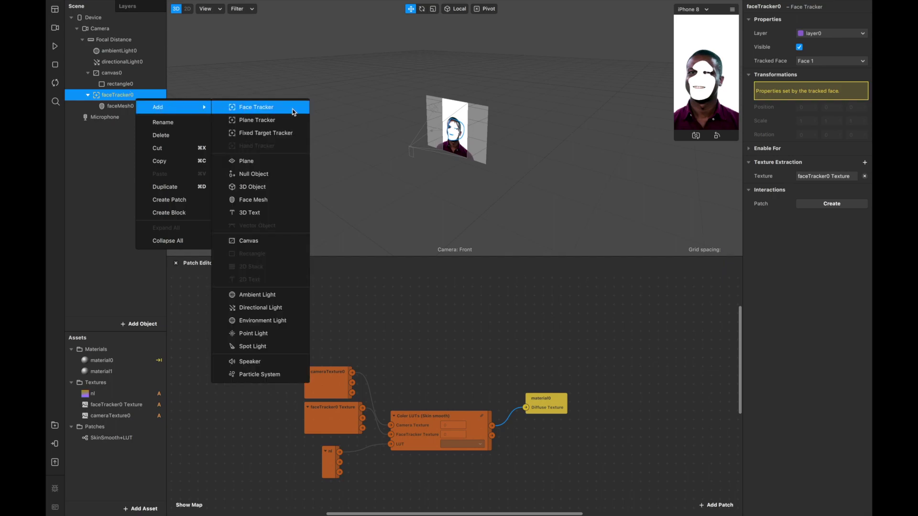
pyautogui.click(262, 201)
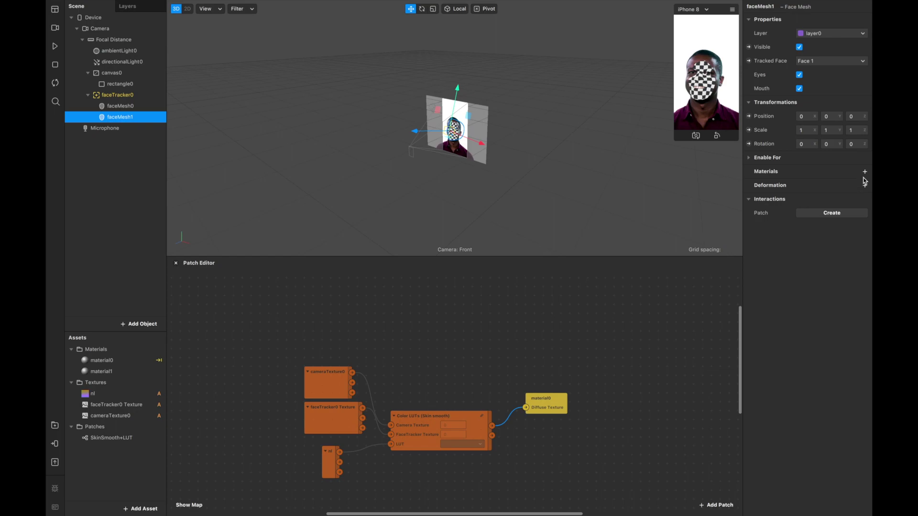
pyautogui.click(864, 171)
pyautogui.click(854, 215)
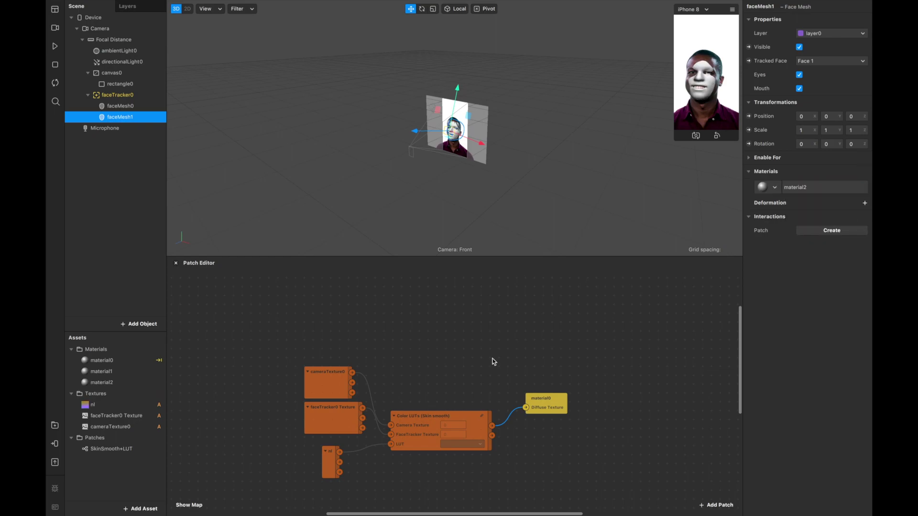
# Step: Set the shader type of the second face mesh's material2 to Retouching
pyautogui.click(142, 382)
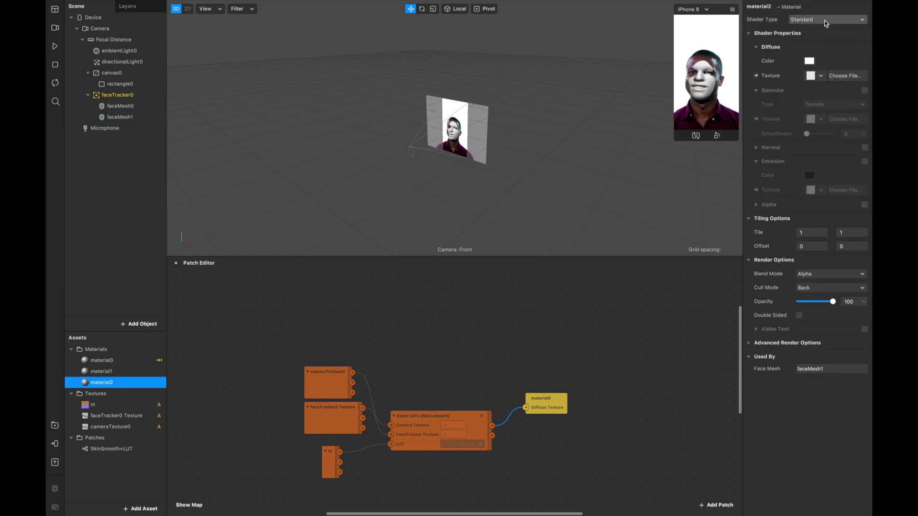
pyautogui.click(827, 19)
pyautogui.click(818, 77)
pyautogui.click(355, 159)
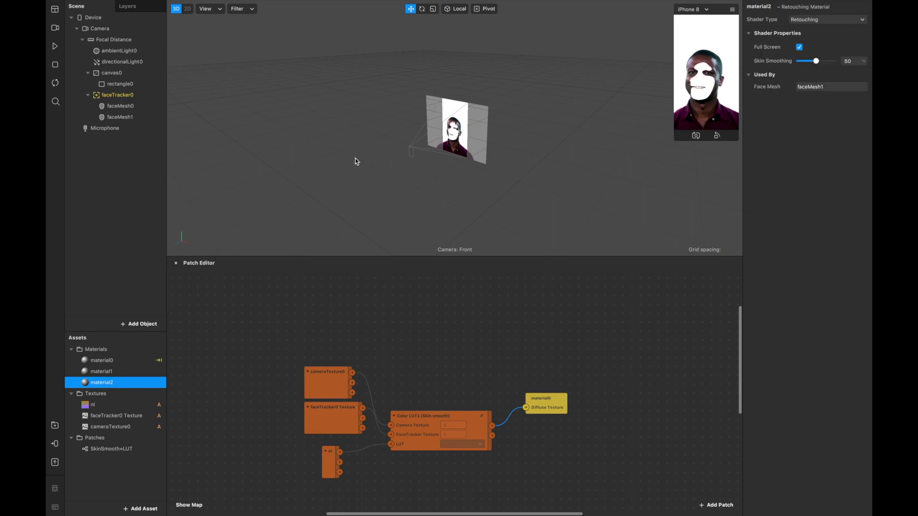
# Step: Disable Eyes and Mouth on the second face mesh and rename it retouch
pyautogui.click(146, 119)
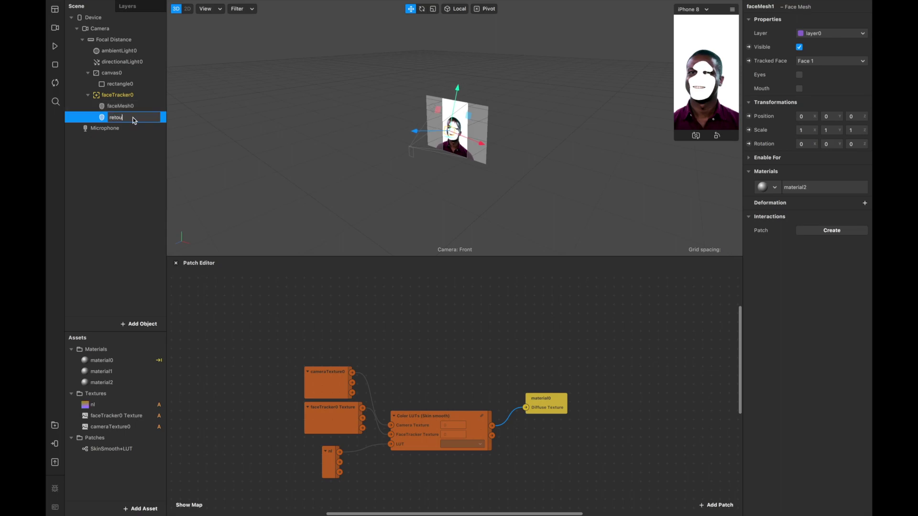
pyautogui.press('Return')
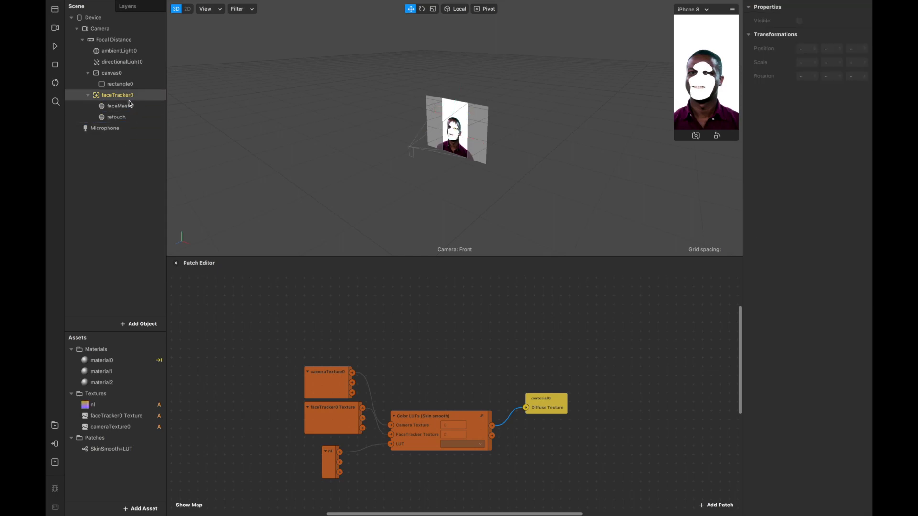
# Step: Rename material1 of the first face mesh as face lut
pyautogui.click(123, 106)
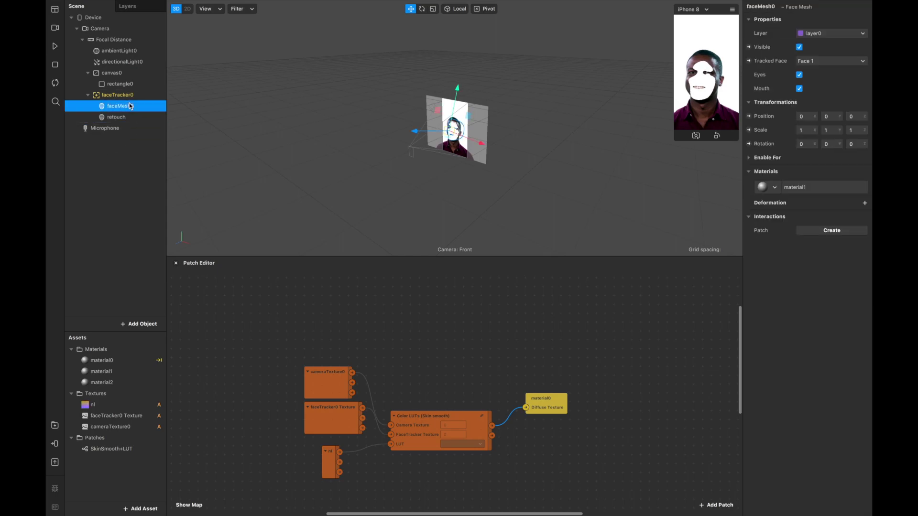
pyautogui.doubleClick(111, 376)
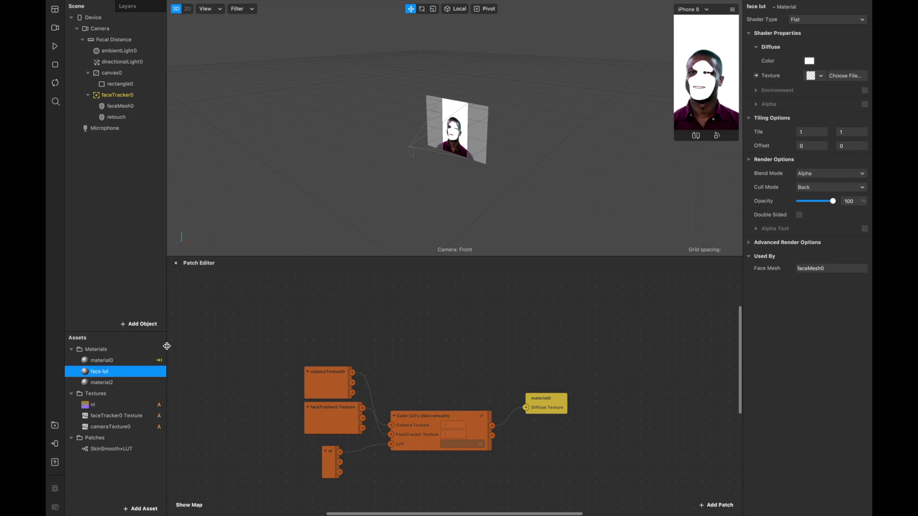
# Step: Create a patch for the face lut material's diffuse texture and connect it to the second output of the Color LUTs (Skin smooth) patch
pyautogui.click(755, 76)
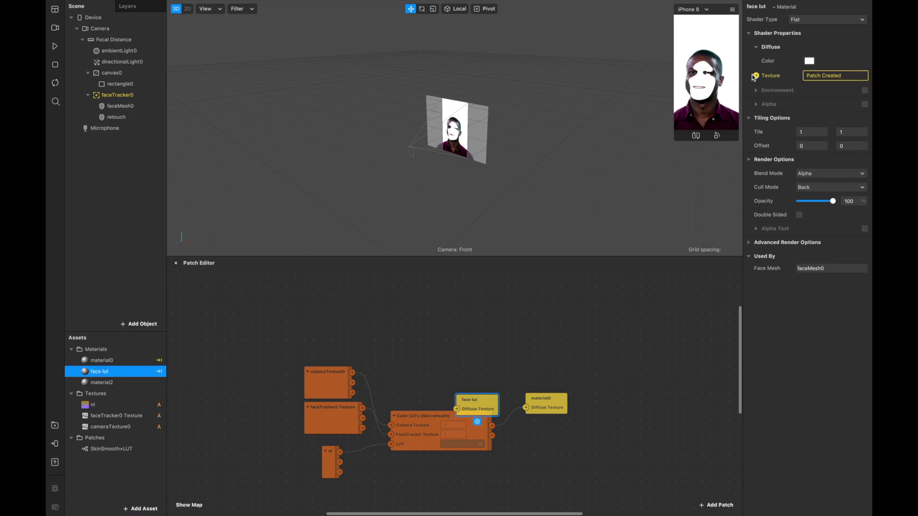
pyautogui.moveTo(484, 409); pyautogui.dragTo(562, 442)
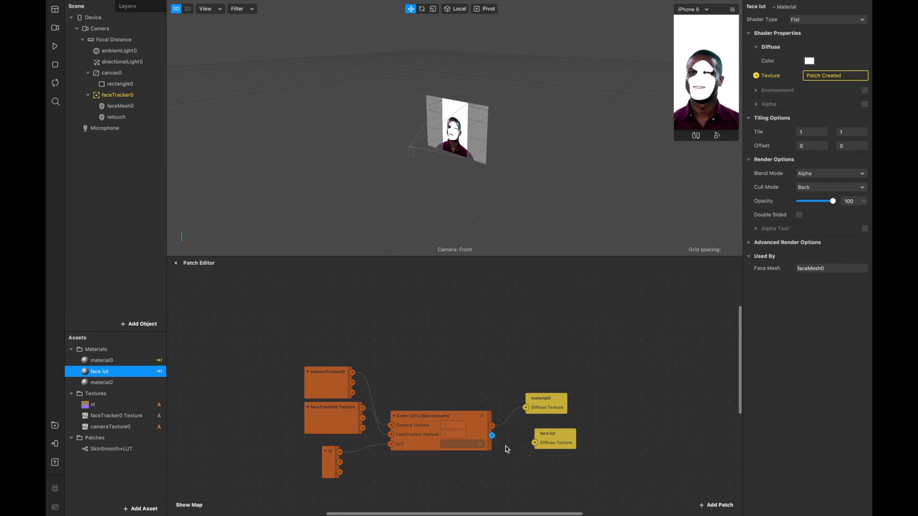
pyautogui.doubleClick(539, 447)
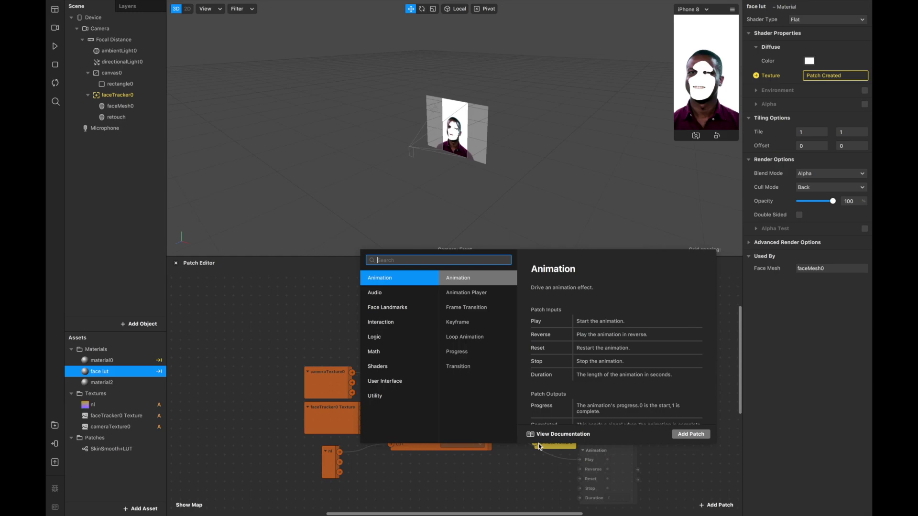
pyautogui.click(339, 338)
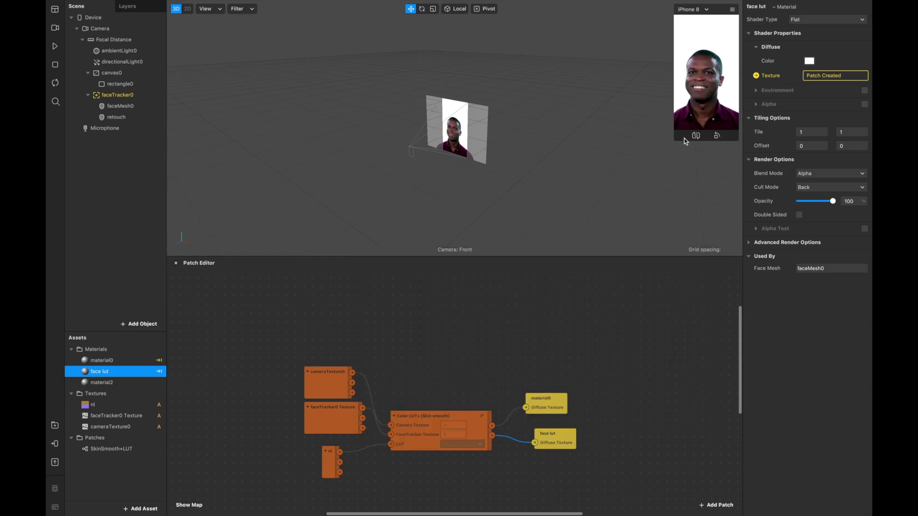
# Step: Enlarge the preview, start simulation playback and switch the simulated camera to the last custom clip of a woman's face
pyautogui.moveTo(674, 140); pyautogui.dragTo(582, 303)
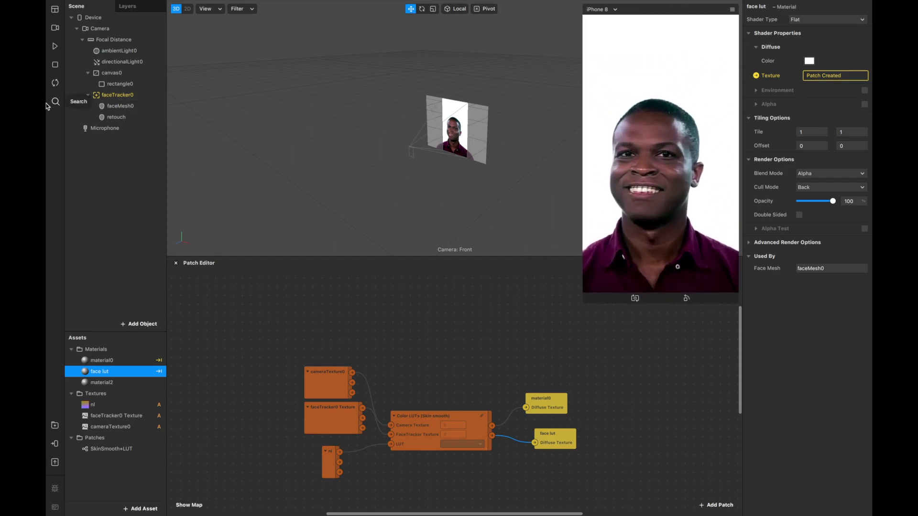
pyautogui.click(60, 48)
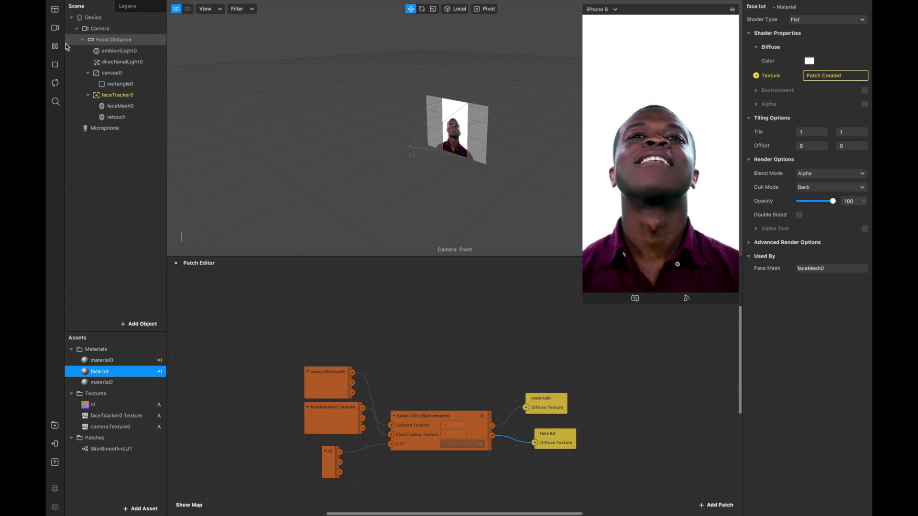
pyautogui.click(56, 30)
pyautogui.click(130, 127)
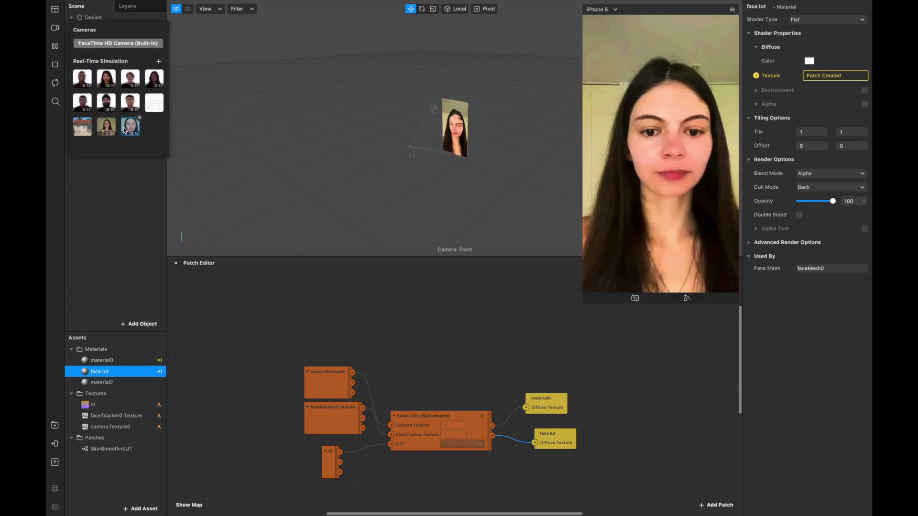
pyautogui.click(419, 294)
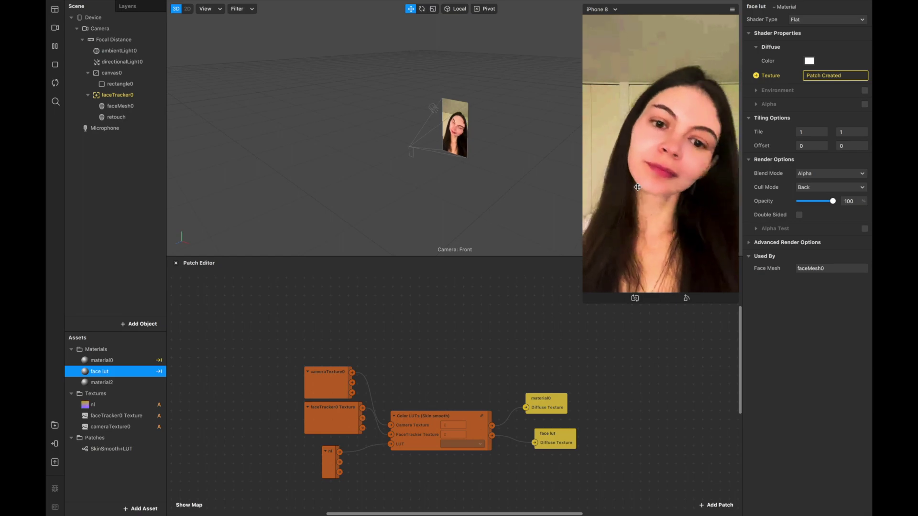
pyautogui.click(55, 445)
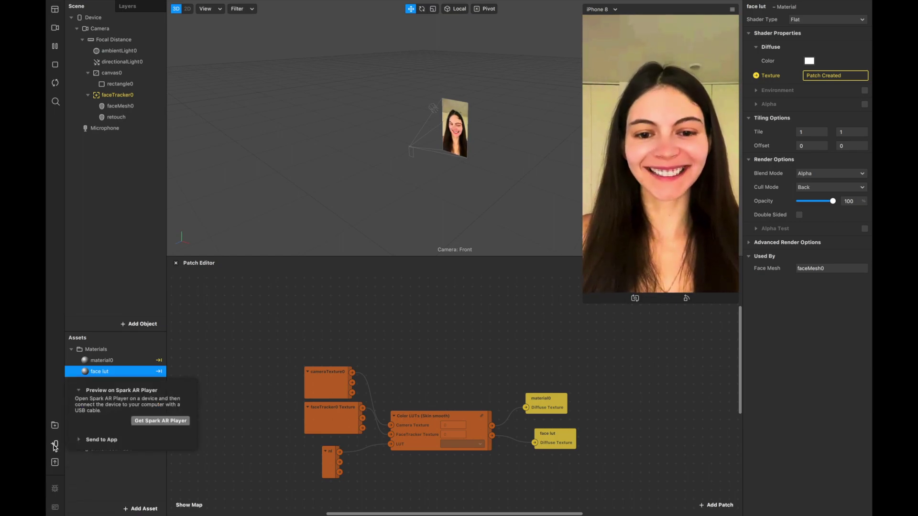
pyautogui.click(223, 479)
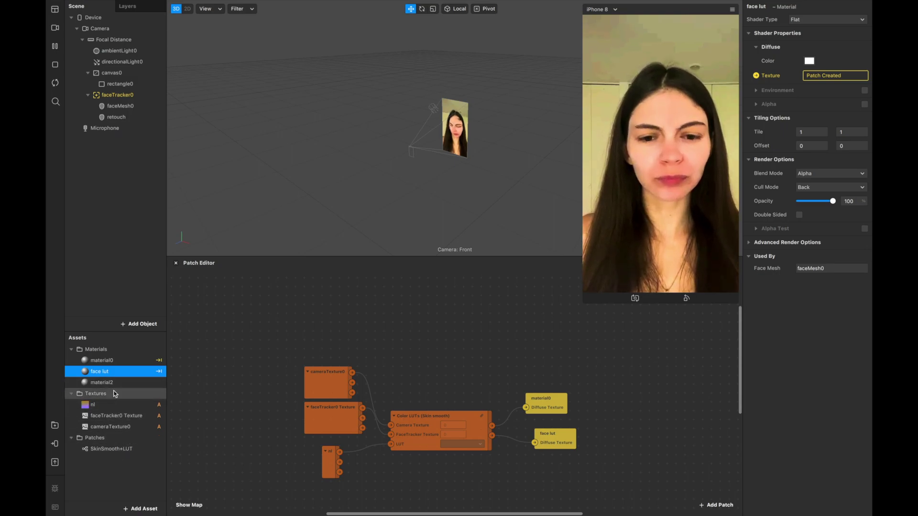
# Step: Enable opening and alignment for both Eyes and Mouth on the faceTracker0 Texture
pyautogui.click(114, 417)
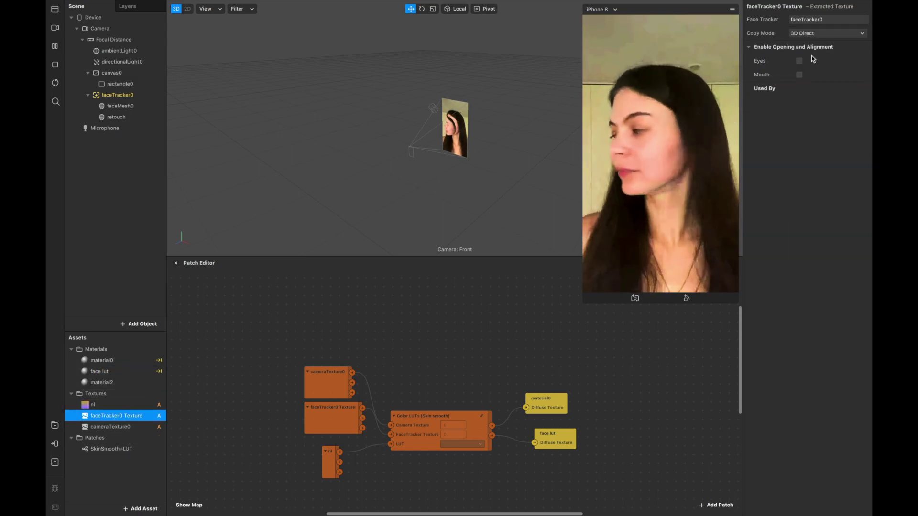
pyautogui.click(799, 61)
pyautogui.click(799, 74)
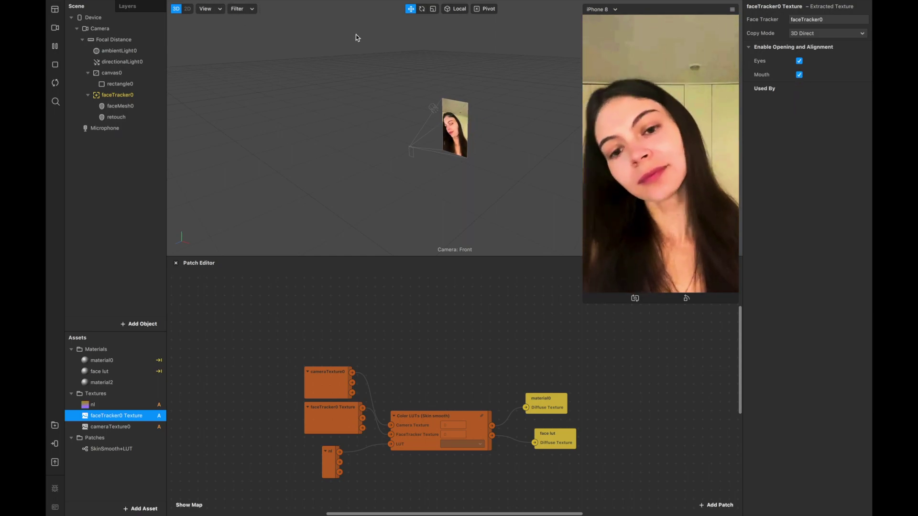
# Step: Exit full screen, switch to Google Chrome, search for "spark ar face assets" and open the Face Reference Assets article
pyautogui.moveTo(68, 13)
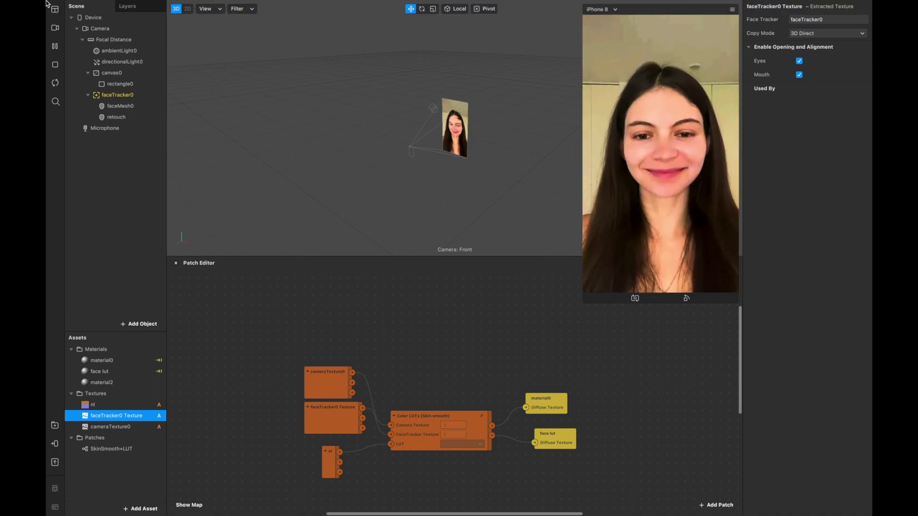
pyautogui.click(70, 18)
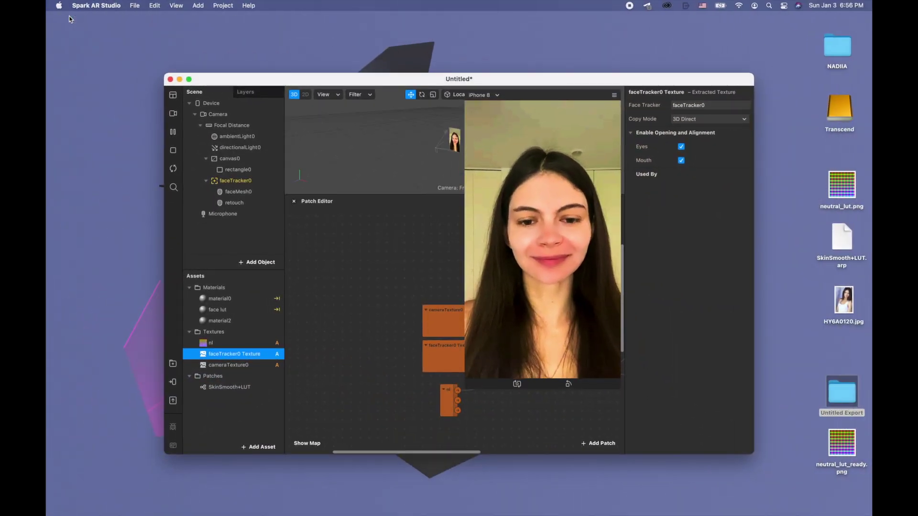
pyautogui.moveTo(60, 102)
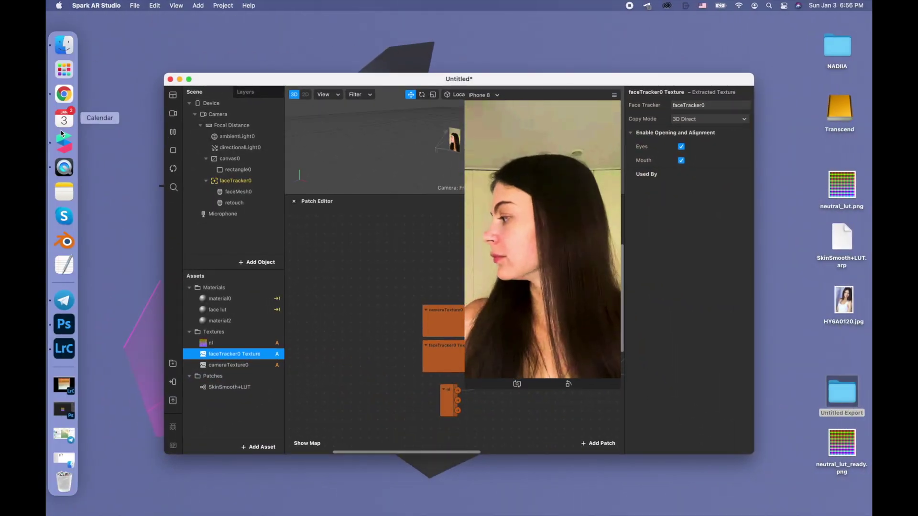
pyautogui.click(60, 102)
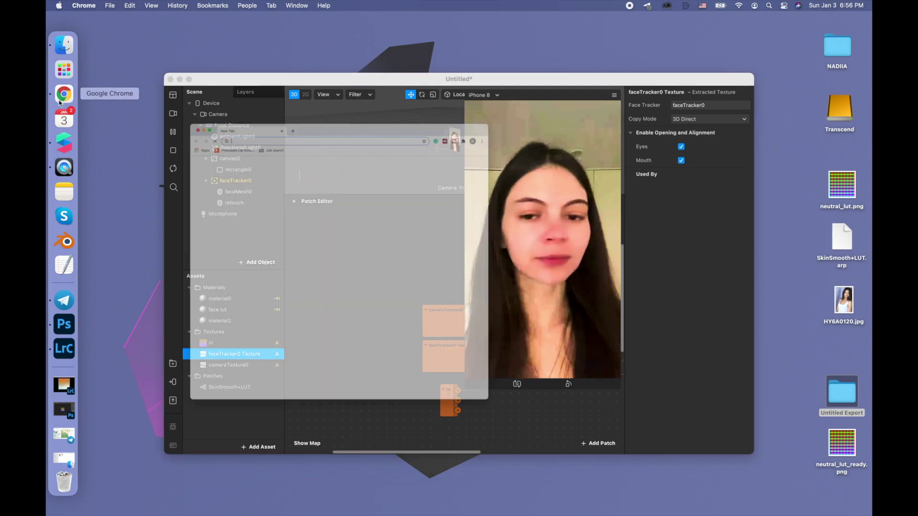
pyautogui.write('spa')
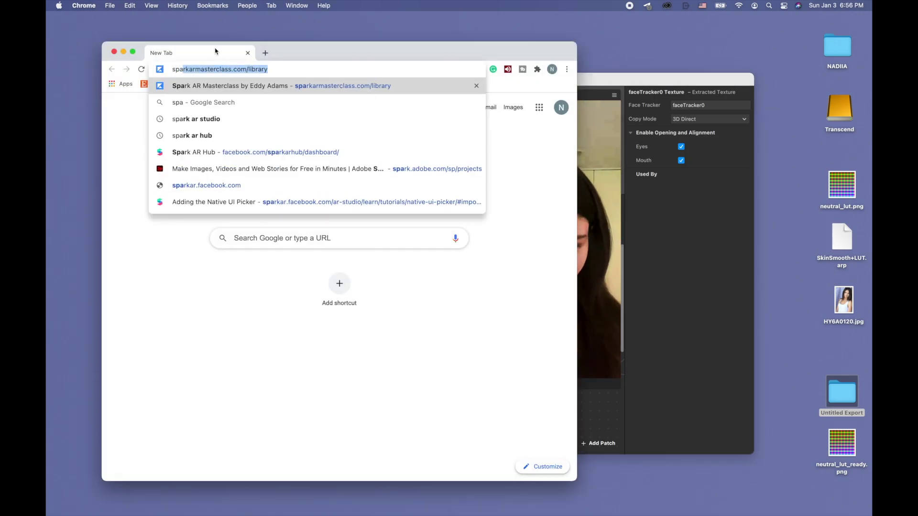
pyautogui.write('rk ar ')
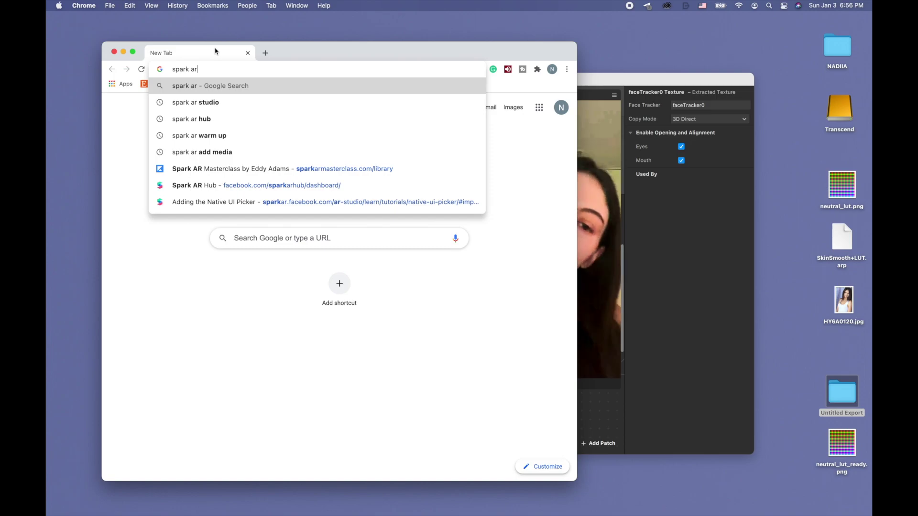
pyautogui.write('face')
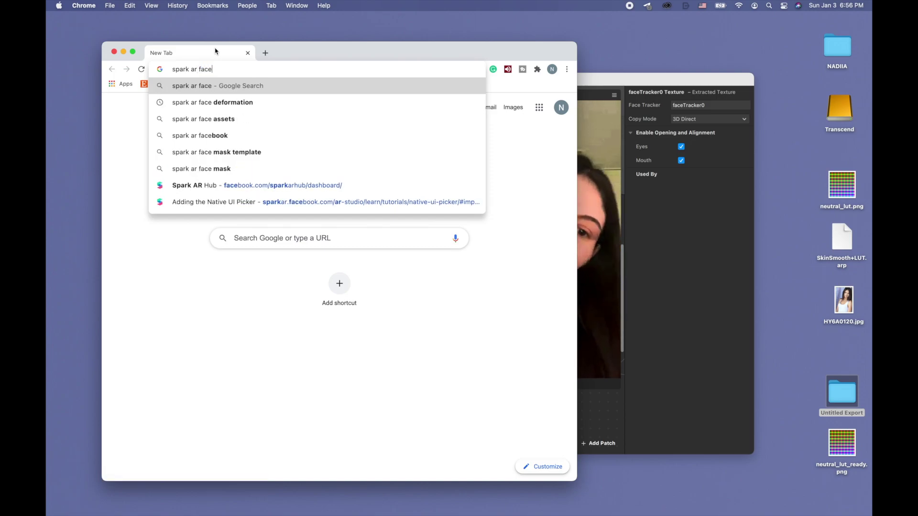
pyautogui.click(220, 119)
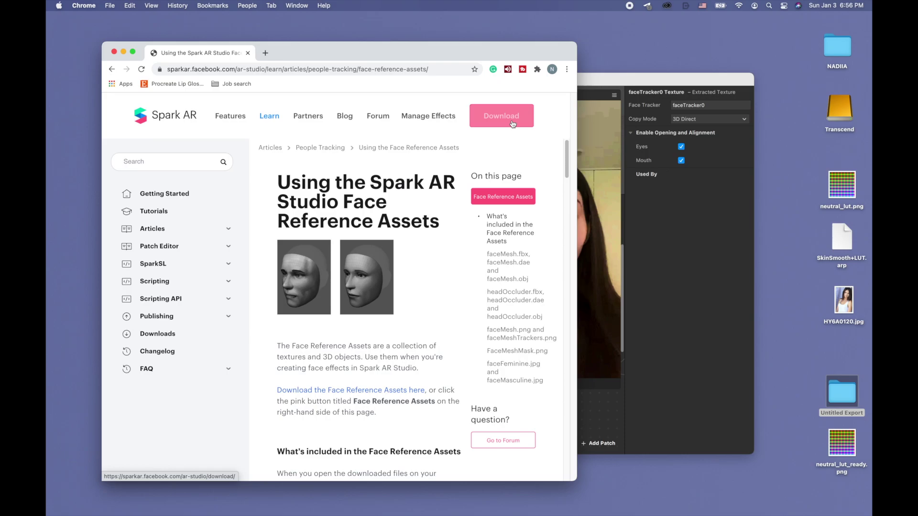
pyautogui.click(512, 121)
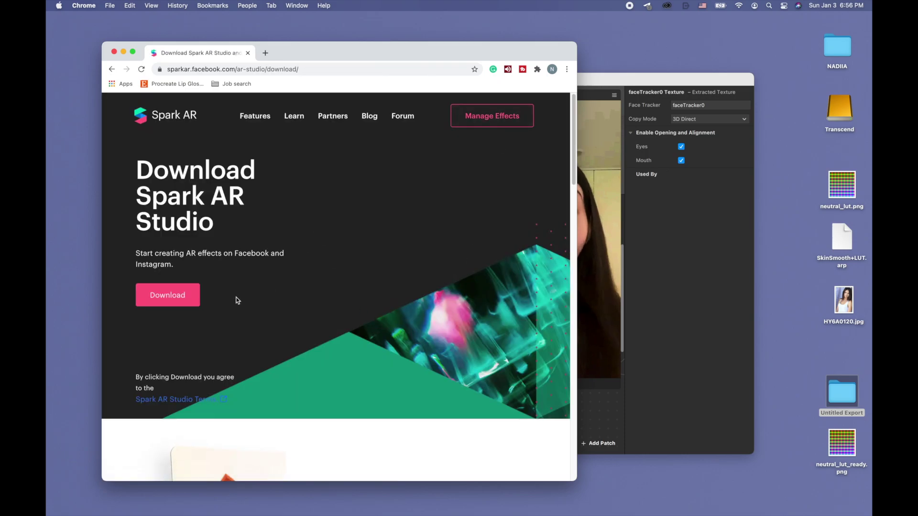
pyautogui.scroll(-20, 287, 287)
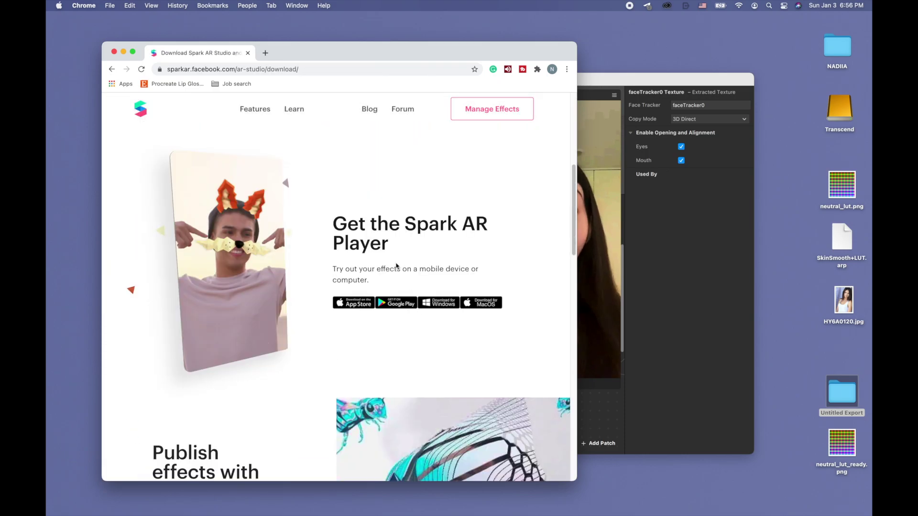
pyautogui.scroll(-10, 396, 263)
pyautogui.scroll(20, 396, 263)
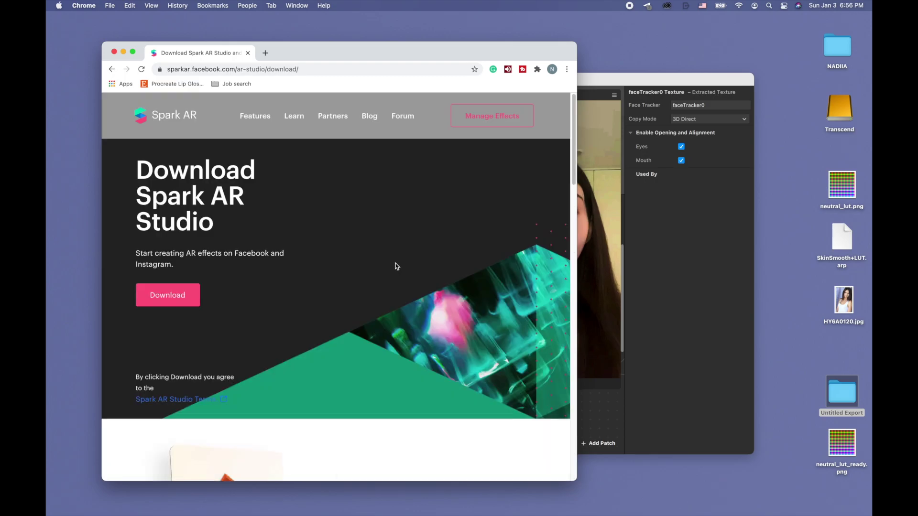
pyautogui.click(112, 69)
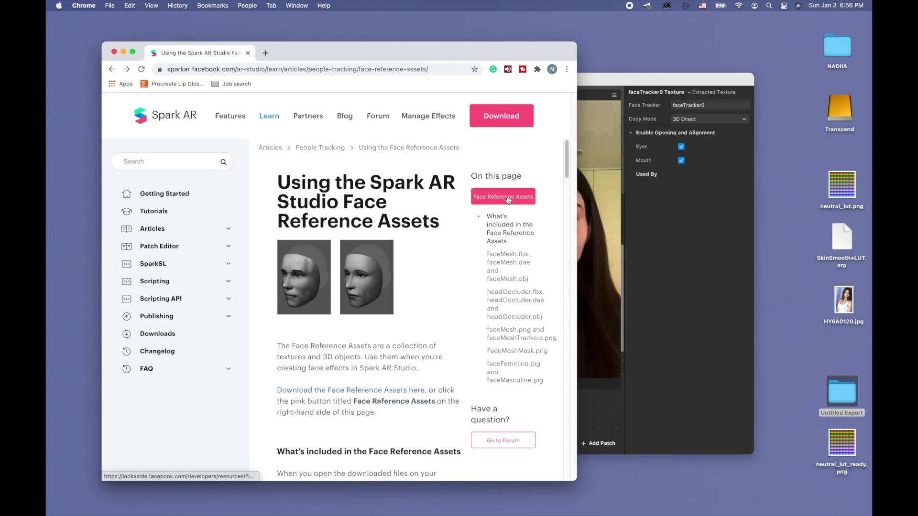
# Step: Download and unpack the Face Reference Assets, and open the Textures folder inside FaceAssets
pyautogui.click(508, 200)
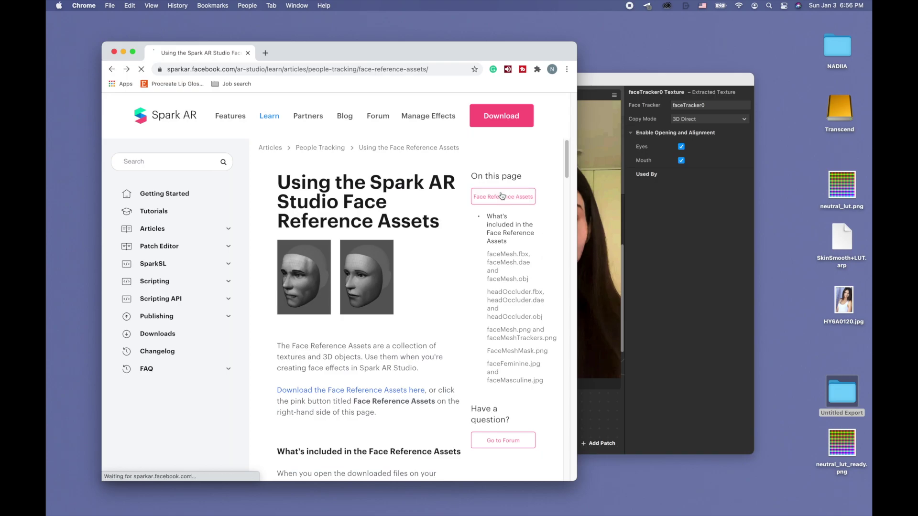
pyautogui.click(139, 469)
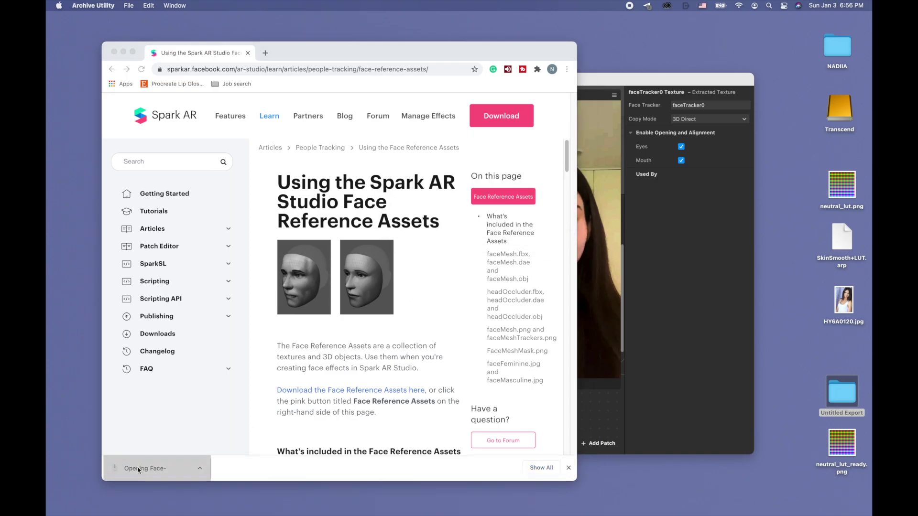
pyautogui.doubleClick(343, 151)
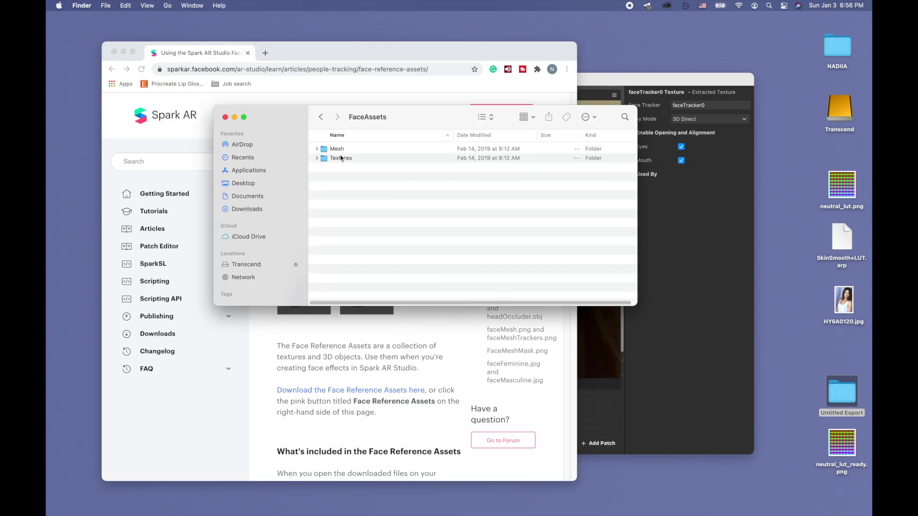
pyautogui.click(339, 150)
pyautogui.doubleClick(340, 158)
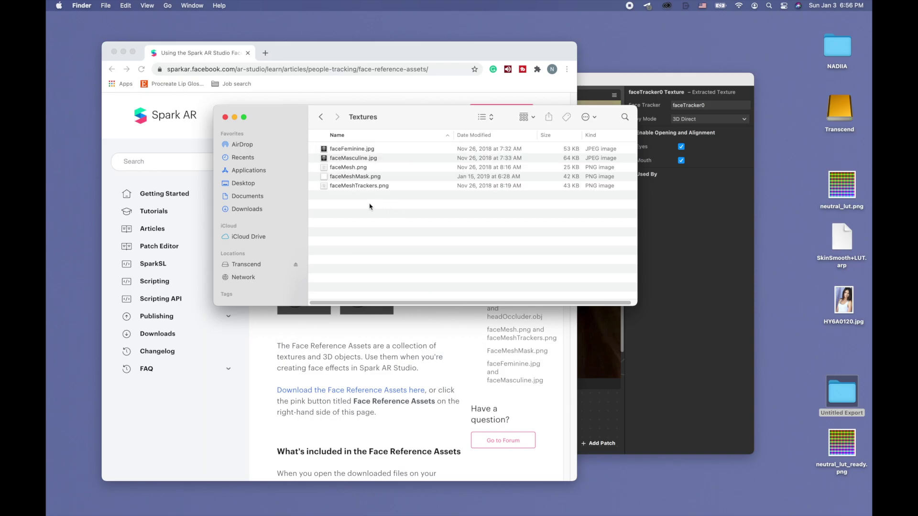
# Step: Import faceMeshMask.png from the Textures folder into the Spark AR project's assets and minimise the Finder and browser windows
pyautogui.click(348, 178)
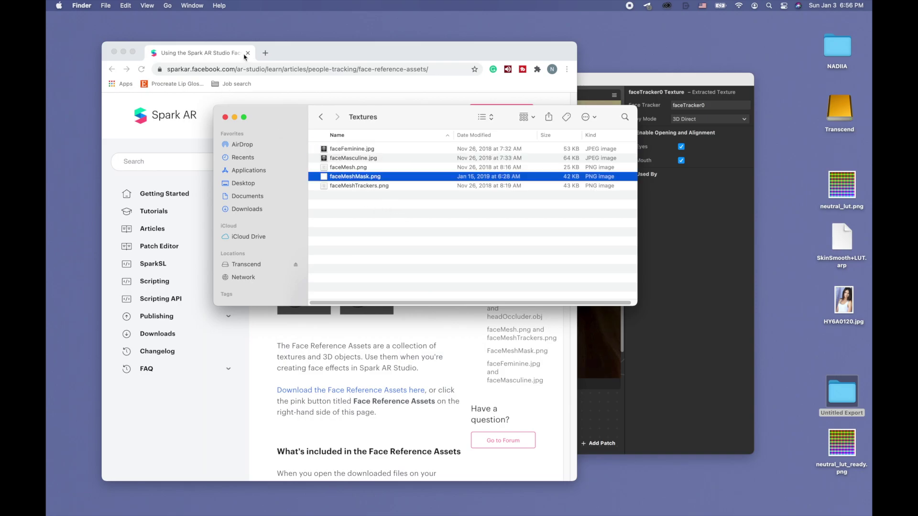
pyautogui.moveTo(245, 56); pyautogui.dragTo(785, 238)
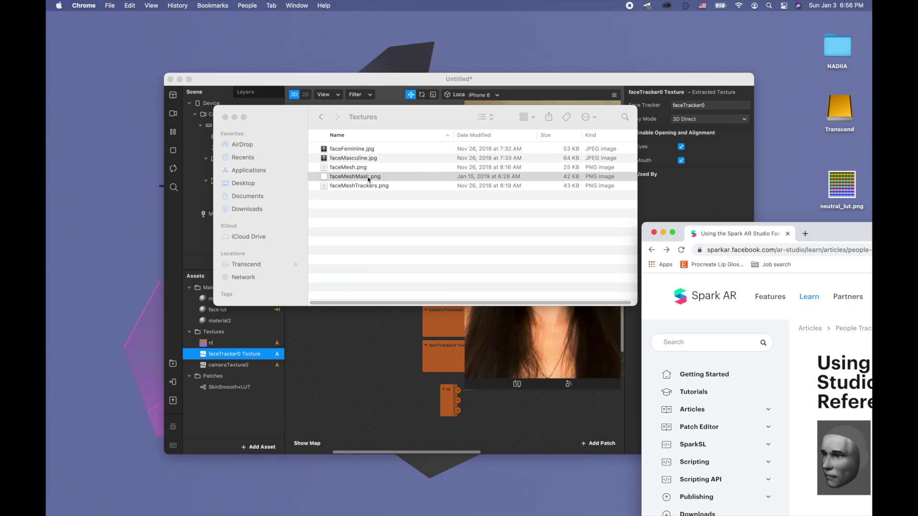
pyautogui.moveTo(368, 180); pyautogui.dragTo(240, 423)
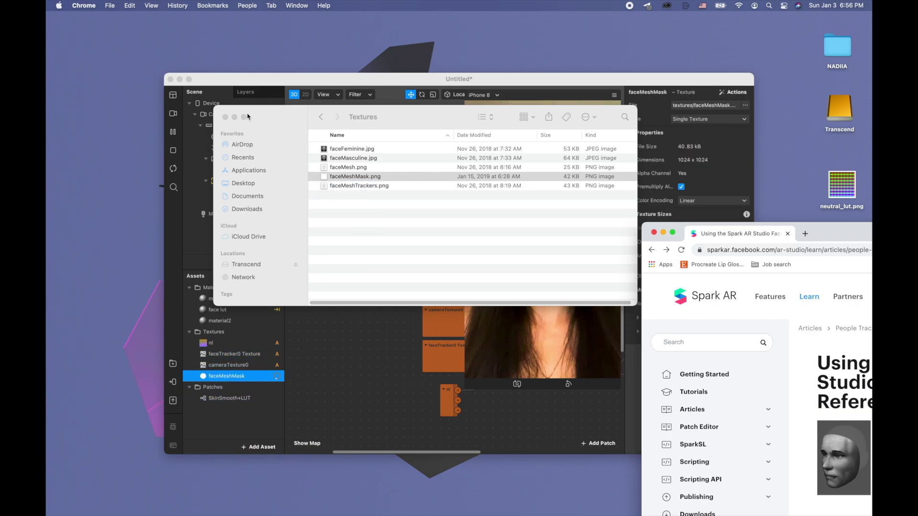
pyautogui.click(234, 117)
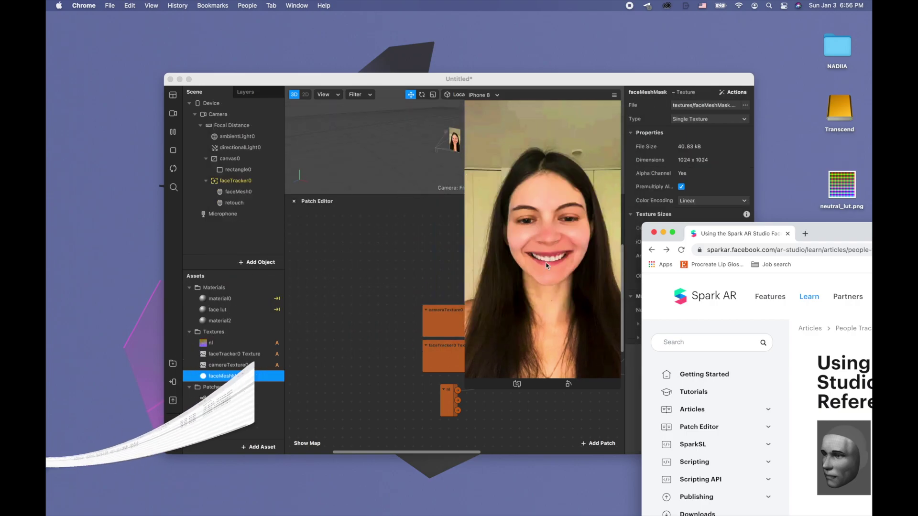
pyautogui.click(663, 233)
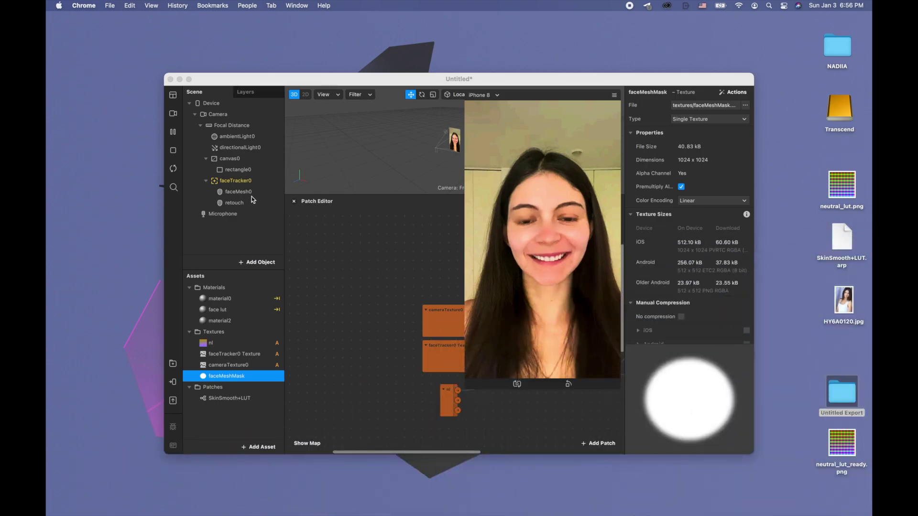
# Step: Enable Alpha on the face lut material and use faceMeshMask as its alpha texture
pyautogui.click(250, 193)
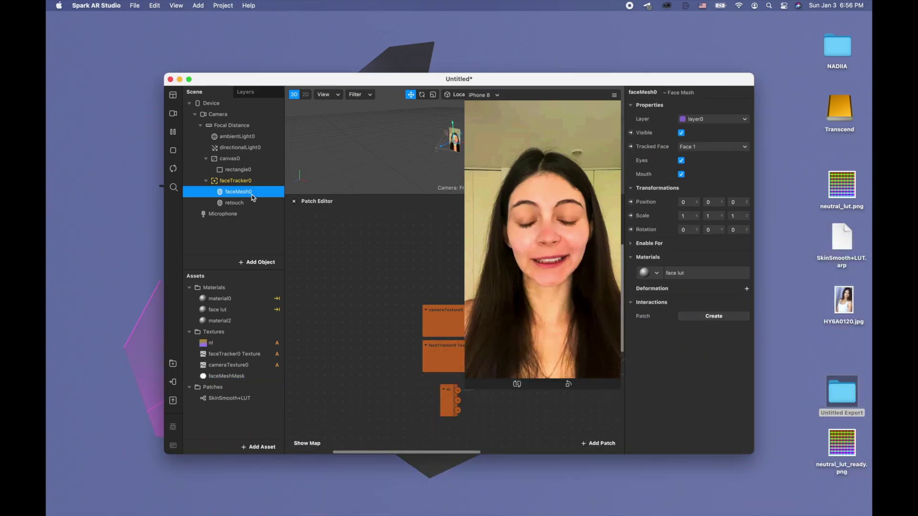
pyautogui.click(233, 310)
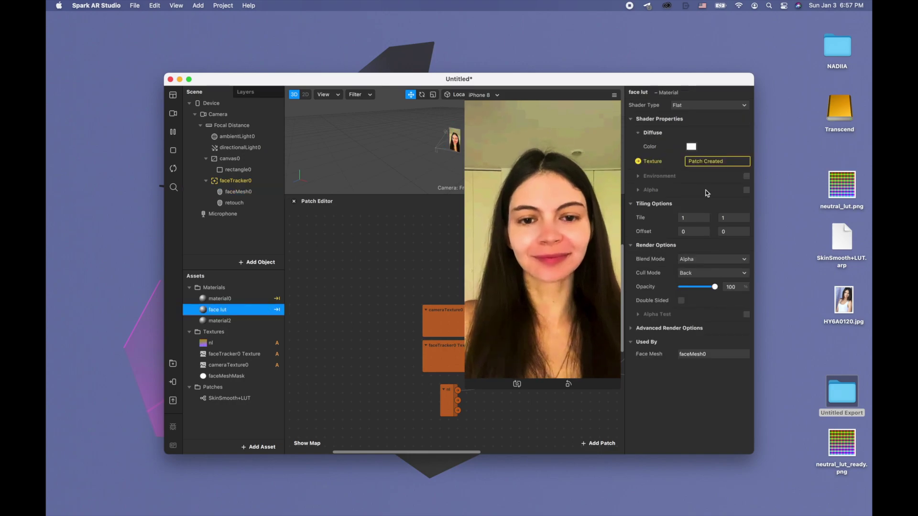
pyautogui.click(747, 190)
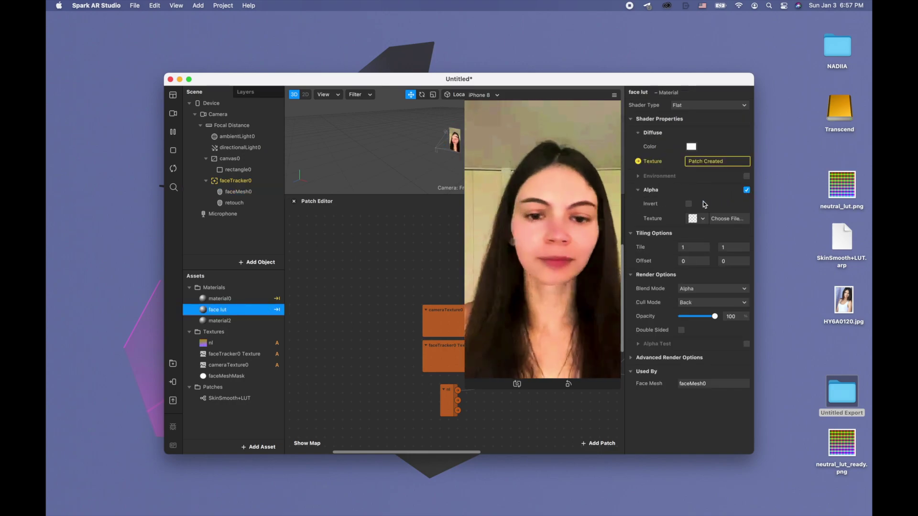
pyautogui.click(698, 218)
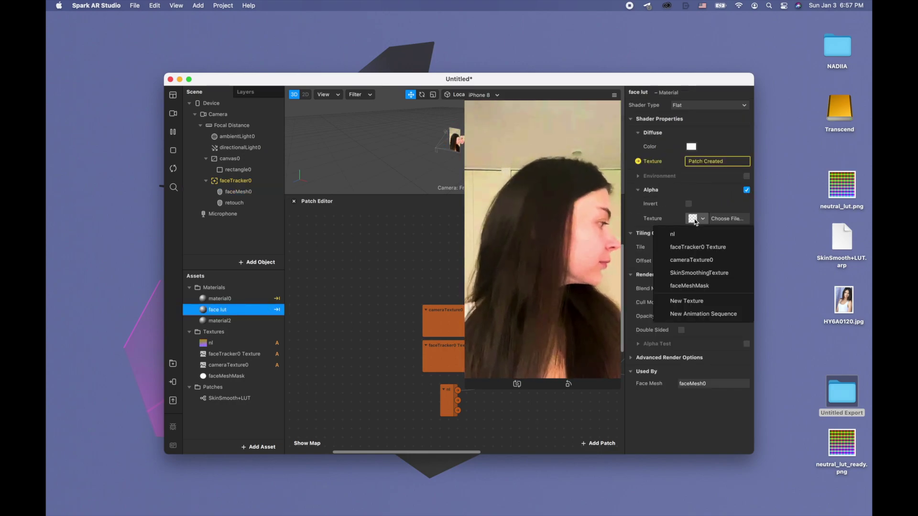
pyautogui.click(684, 285)
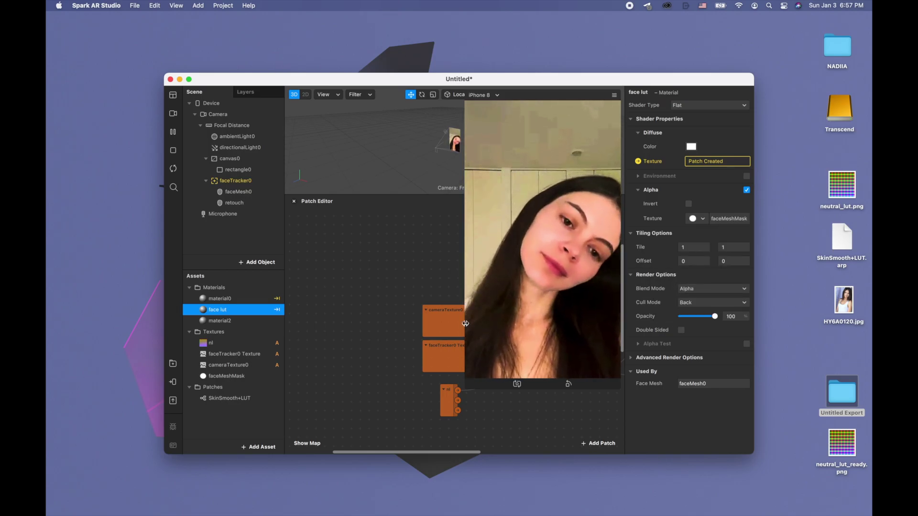
# Step: Pause the simulation video and return the Spark AR Studio window to full screen
pyautogui.click(173, 131)
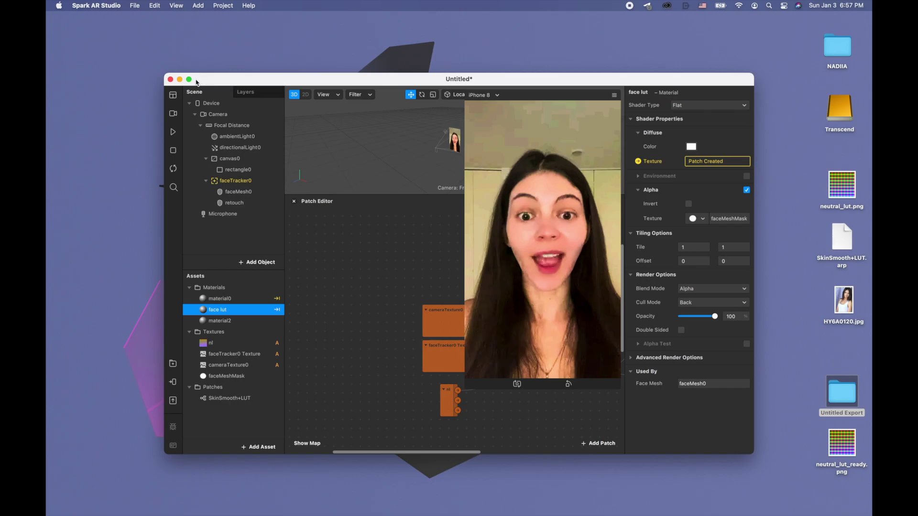
pyautogui.click(189, 80)
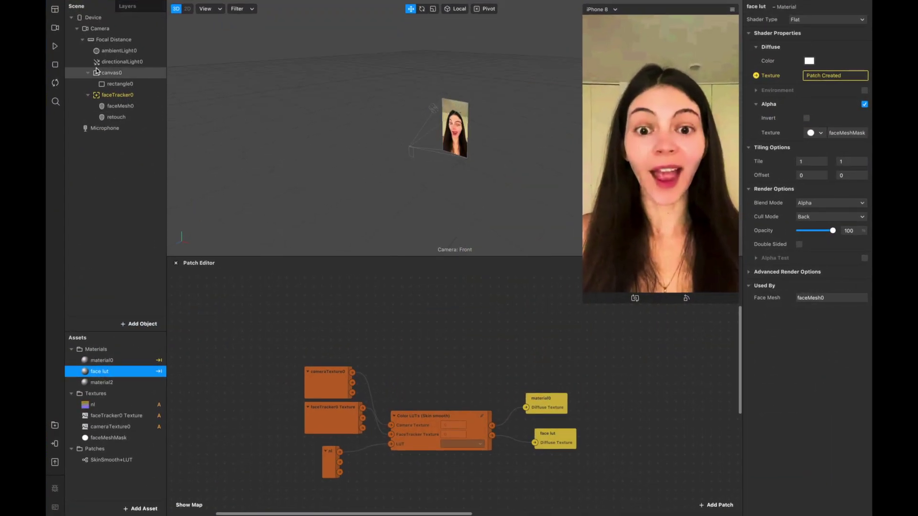